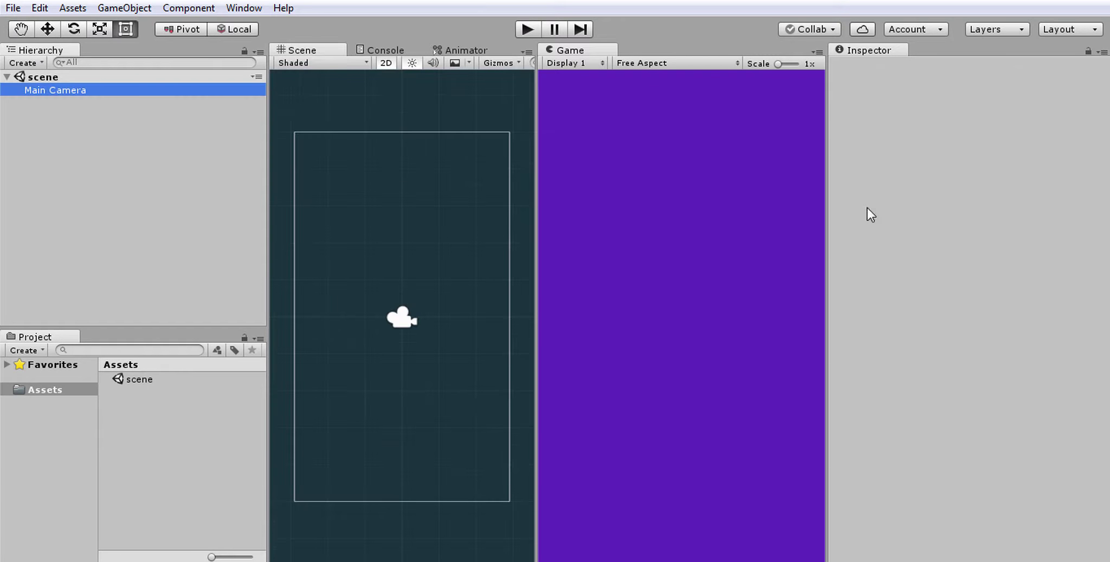
Add a Canvas that scales with screen size, with Match set fully to height.
right_click(50, 180)
mouse_move(87, 426)
click(228, 381)
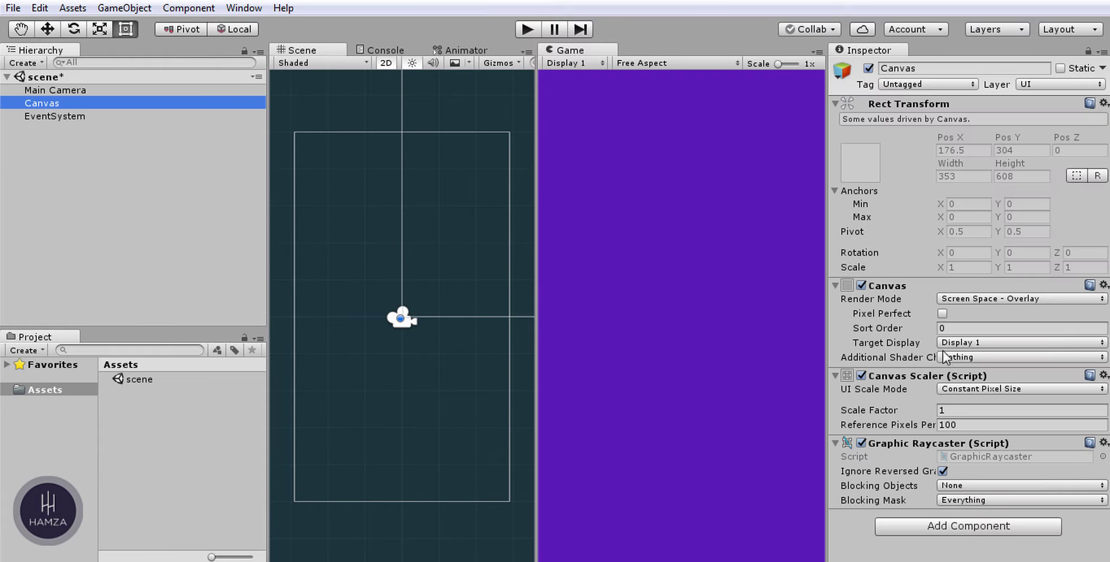
click(975, 389)
click(978, 420)
drag(972, 439, 1047, 440)
Add a Text object under the Canvas that reads 'Game'.
right_click(42, 104)
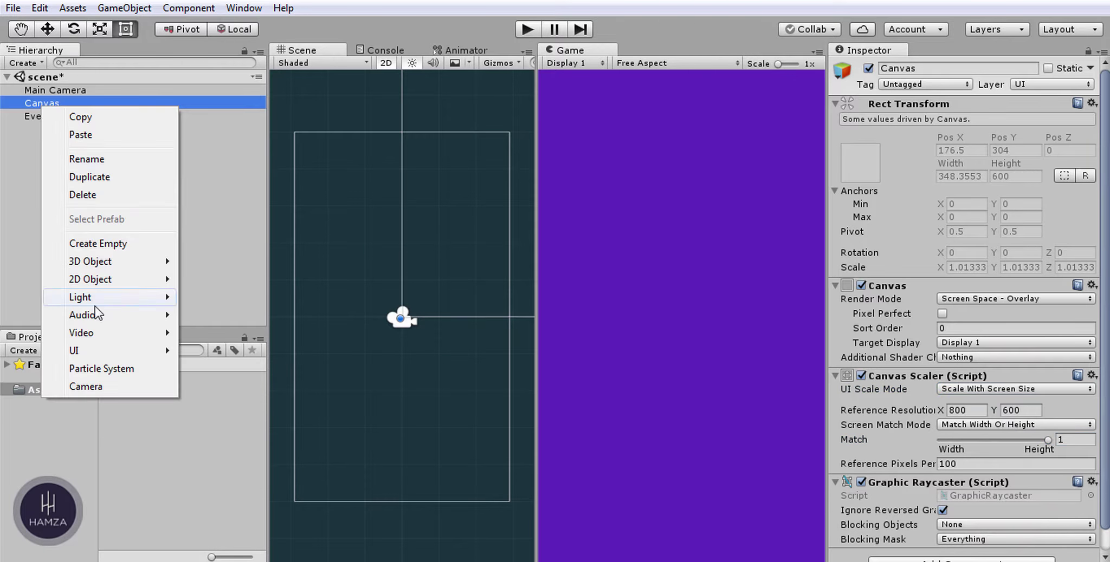
mouse_move(74, 351)
click(277, 352)
click(909, 306)
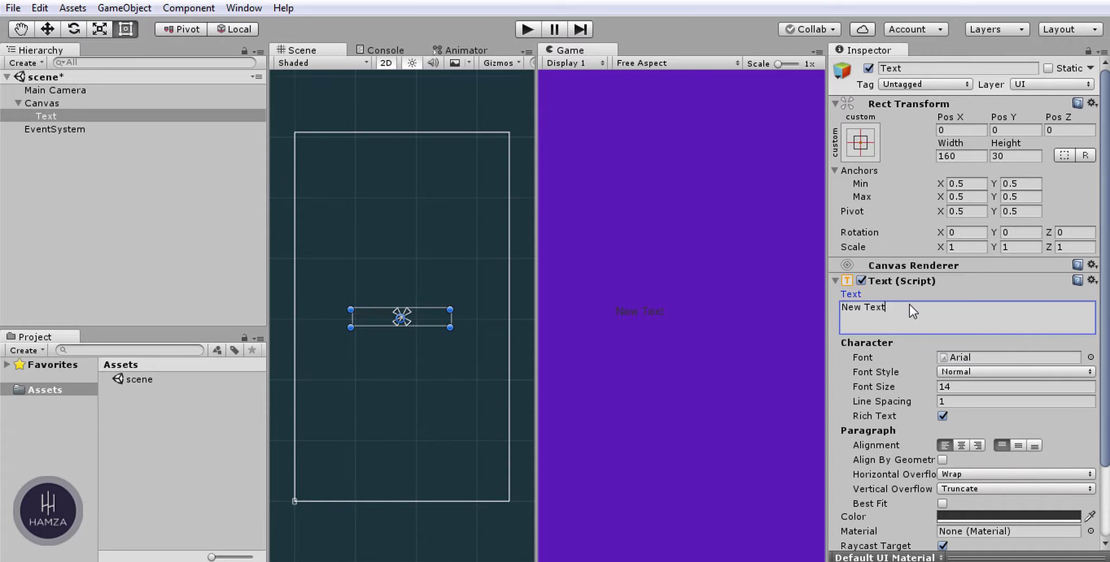
key(ctrl+a)
text(GameWo)
key(BackSpace)
key(BackSpace)
key(BackSpace)
text(e)
Make the Game text white, centred and larger, and move it near the top of the screen.
click(963, 516)
drag(834, 359, 916, 109)
scroll(964, 426, down, 3)
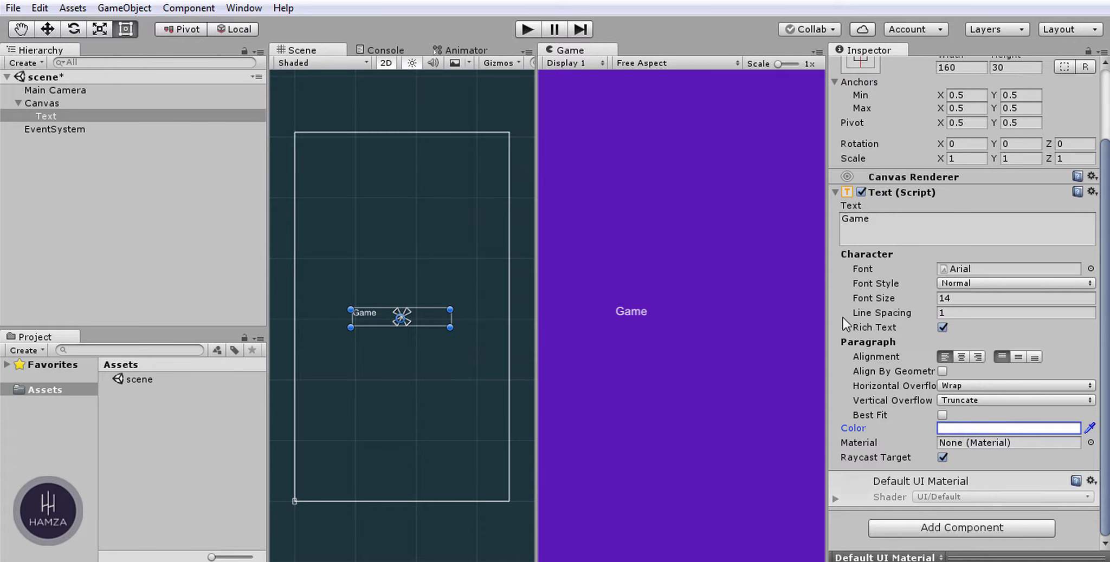
click(961, 356)
click(1018, 356)
alt+drag(449, 328, 507, 357)
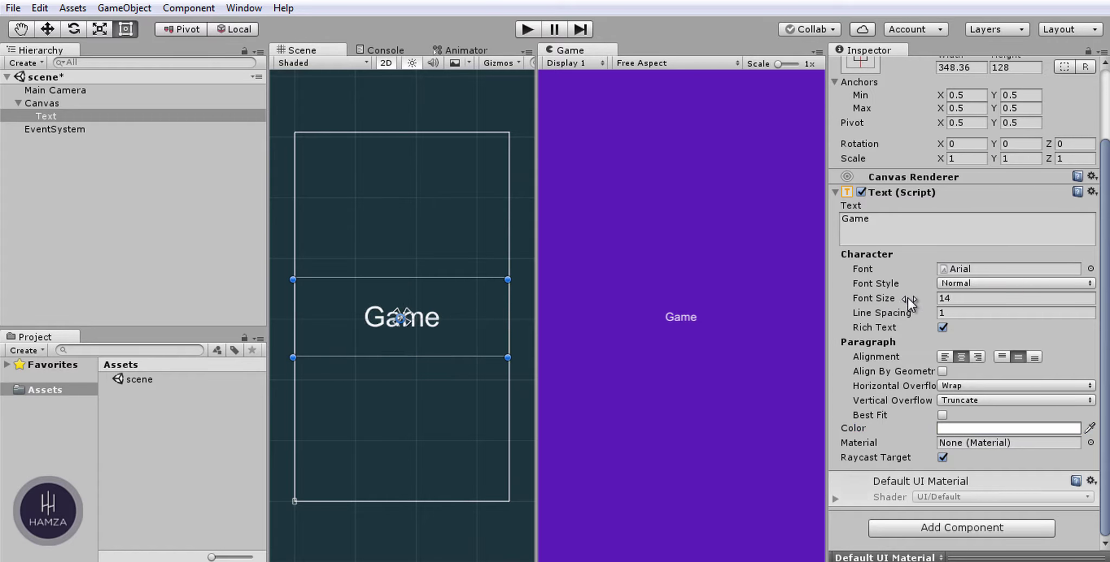
drag(908, 298, 929, 302)
drag(468, 310, 467, 184)
Add a button to the Canvas, delete its label text, and rename it Button_rate.
right_click(53, 106)
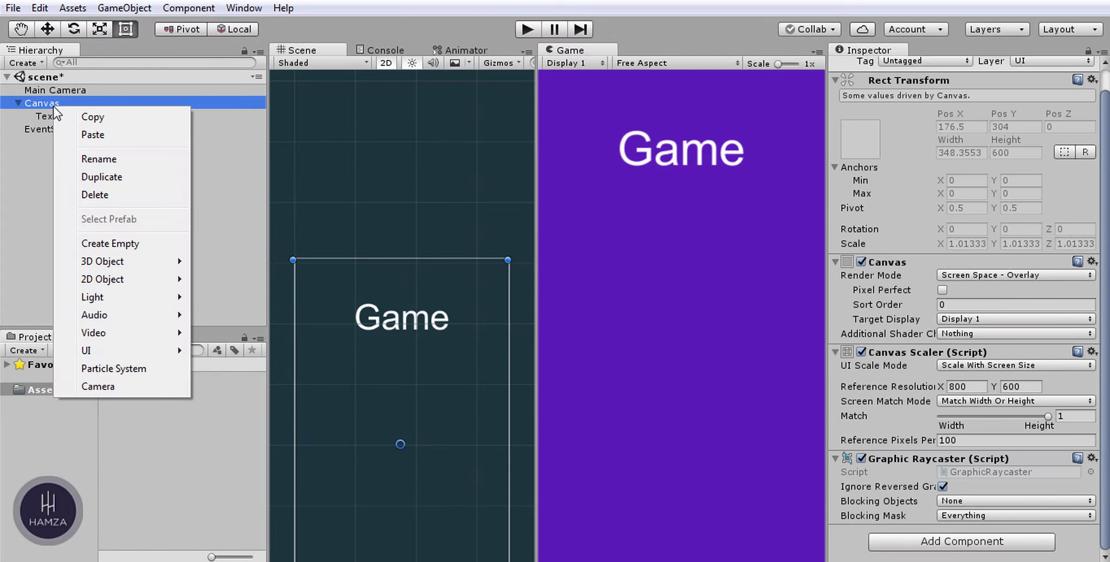
mouse_move(122, 354)
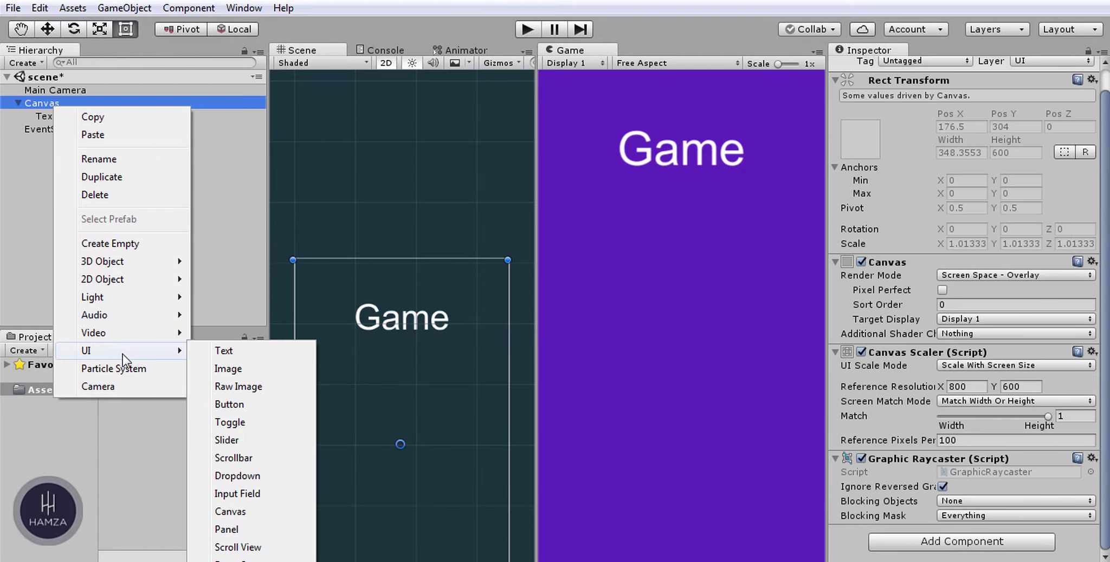
click(219, 405)
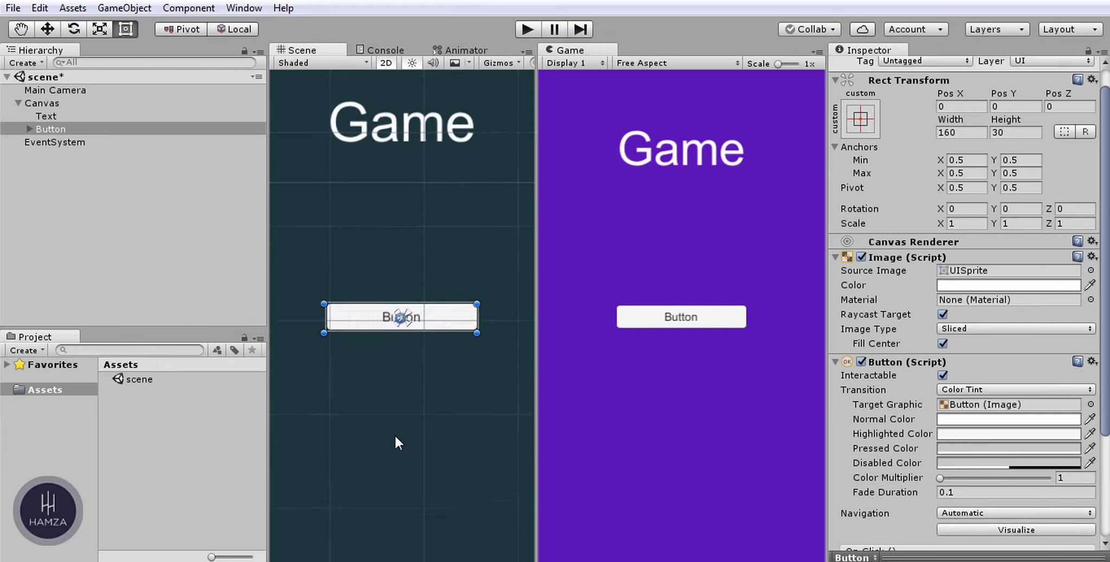
click(30, 129)
click(51, 142)
key(Delete)
click(50, 131)
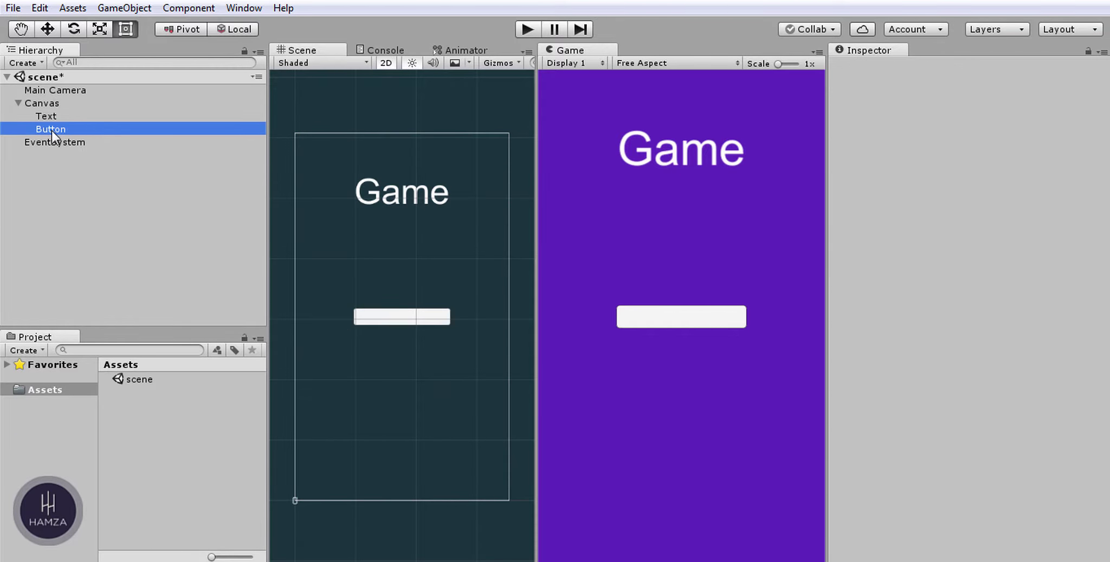
key(F2)
text(Button_rate)
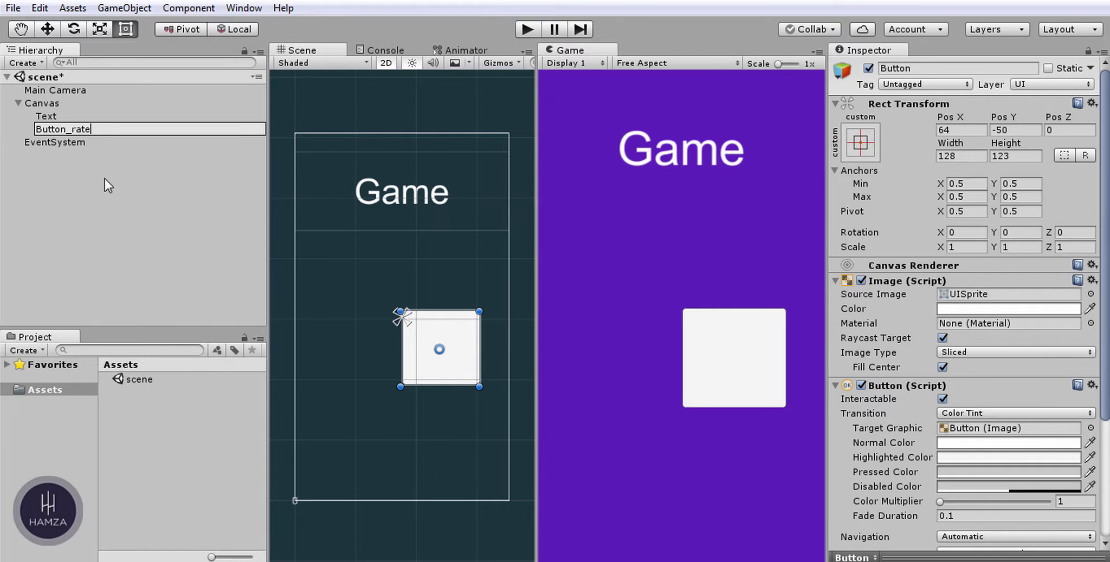
click(95, 207)
Import the ic_rate and ic_moregames PNG icons into the project Assets.
key(alt+Tab)
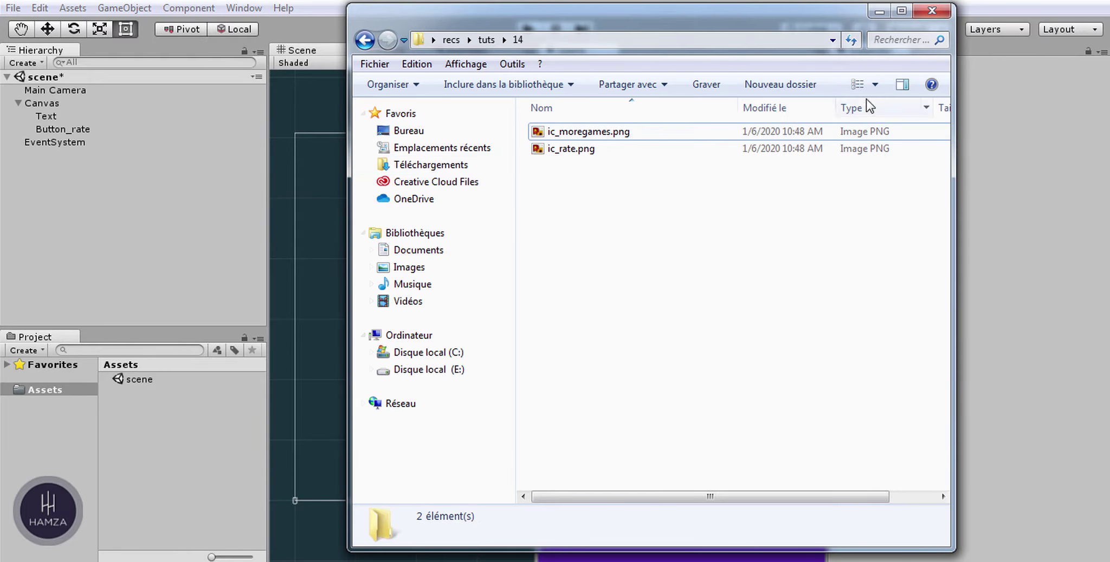
click(875, 84)
key(Escape)
mouse_move(720, 194)
mouse_down()
mouse_move(539, 111)
mouse_move(193, 431)
mouse_up()
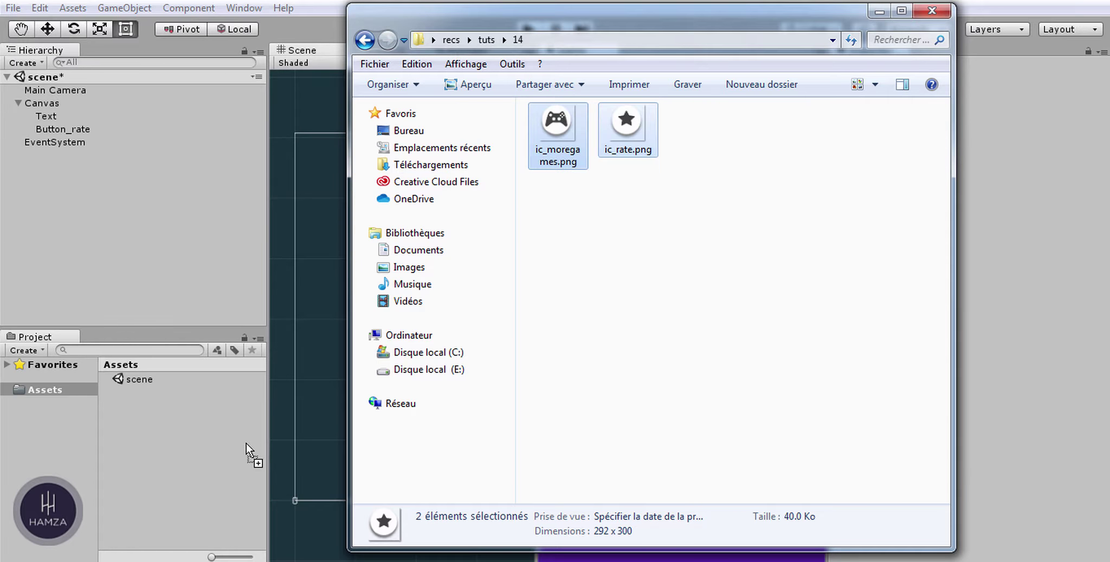
click(63, 129)
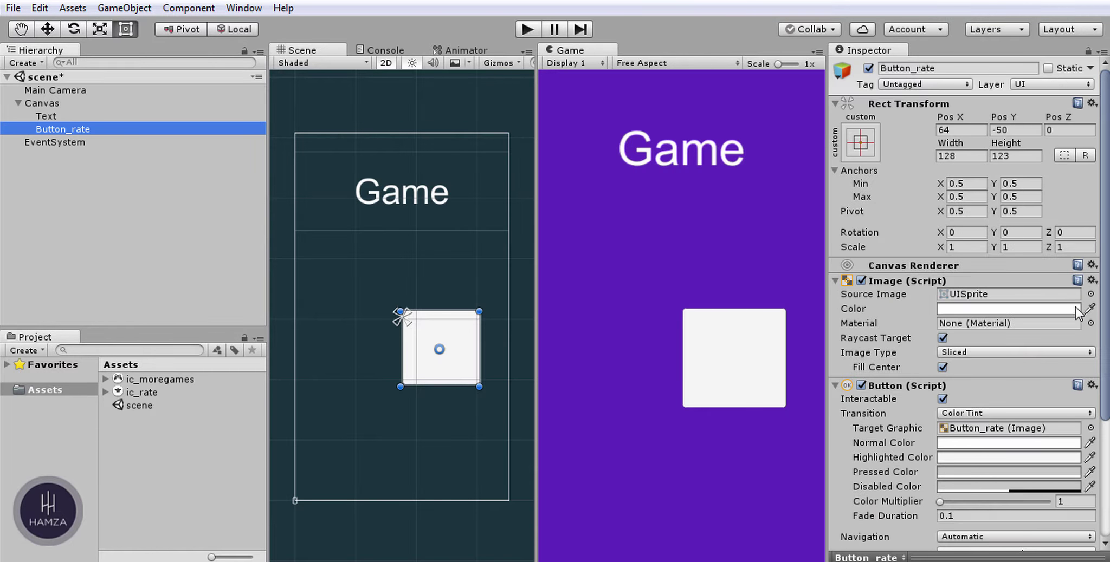
Give Button_rate the ic_rate star image and resize it to 101 by 98.
click(1090, 294)
double_click(564, 212)
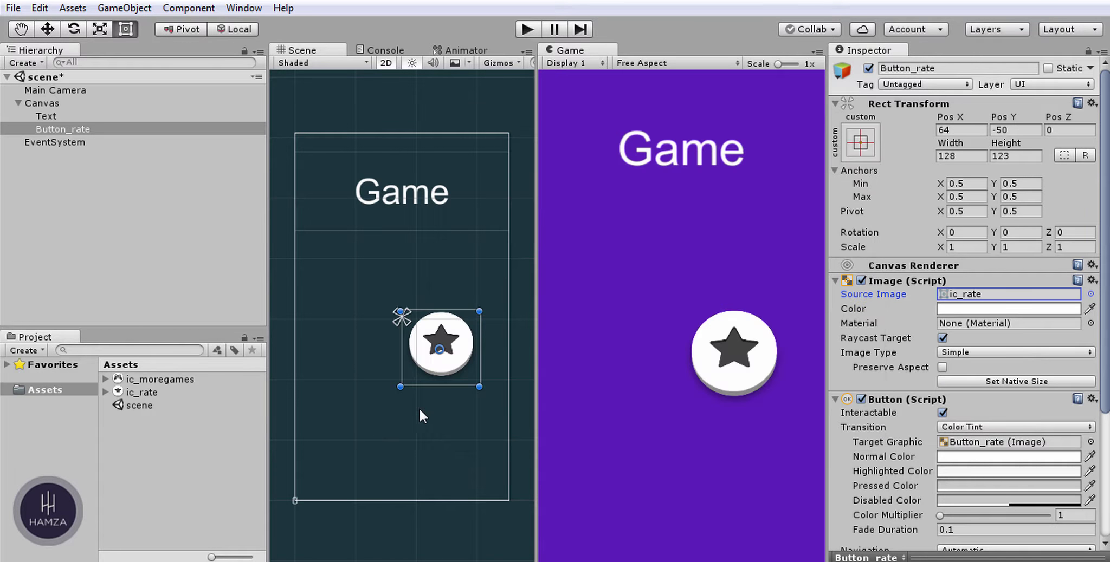
drag(445, 404, 446, 403)
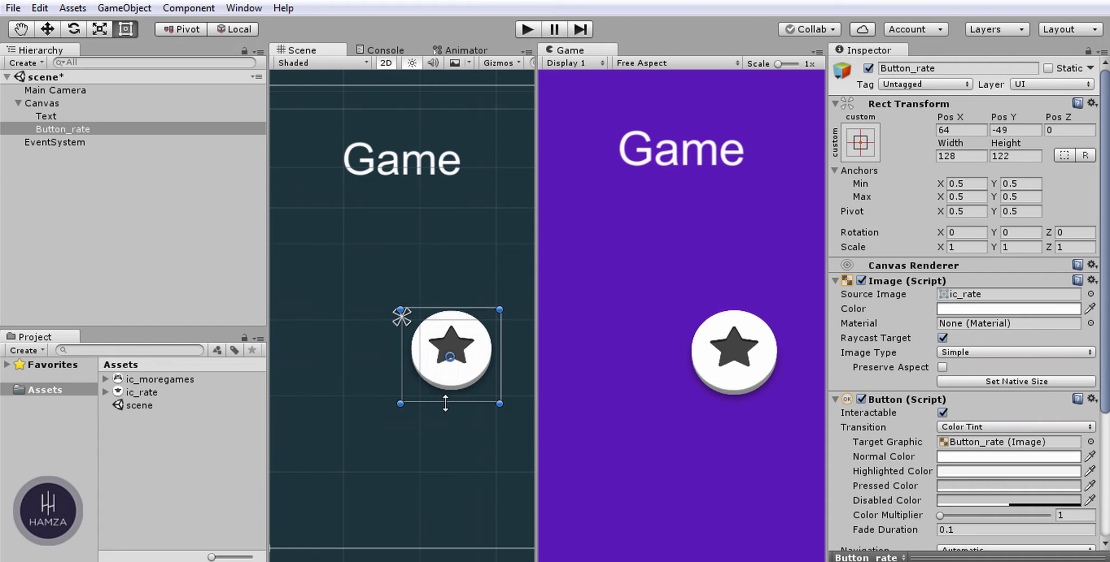
click(74, 132)
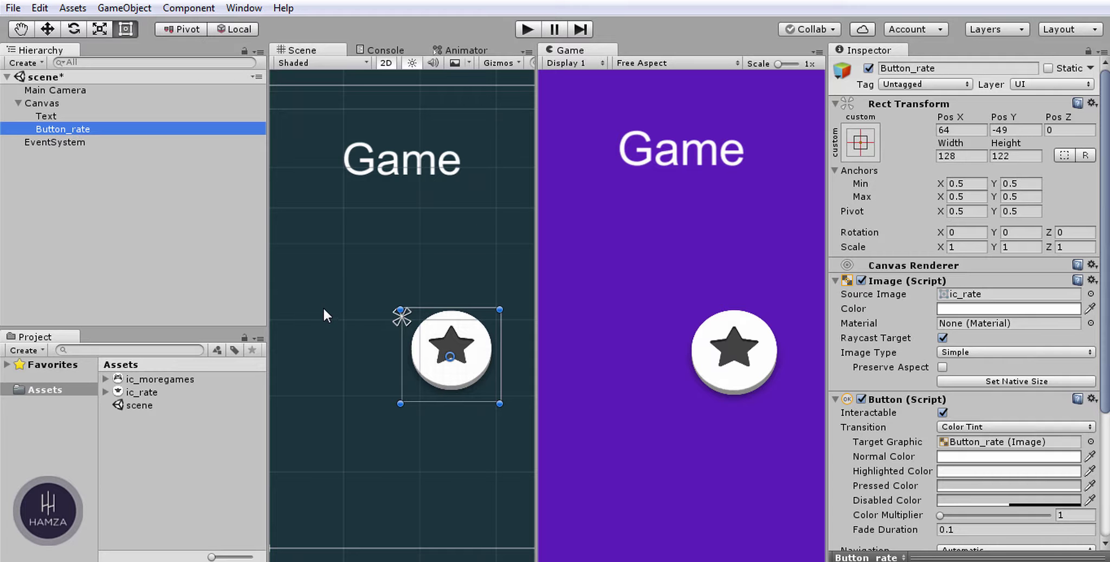
drag(430, 359, 439, 361)
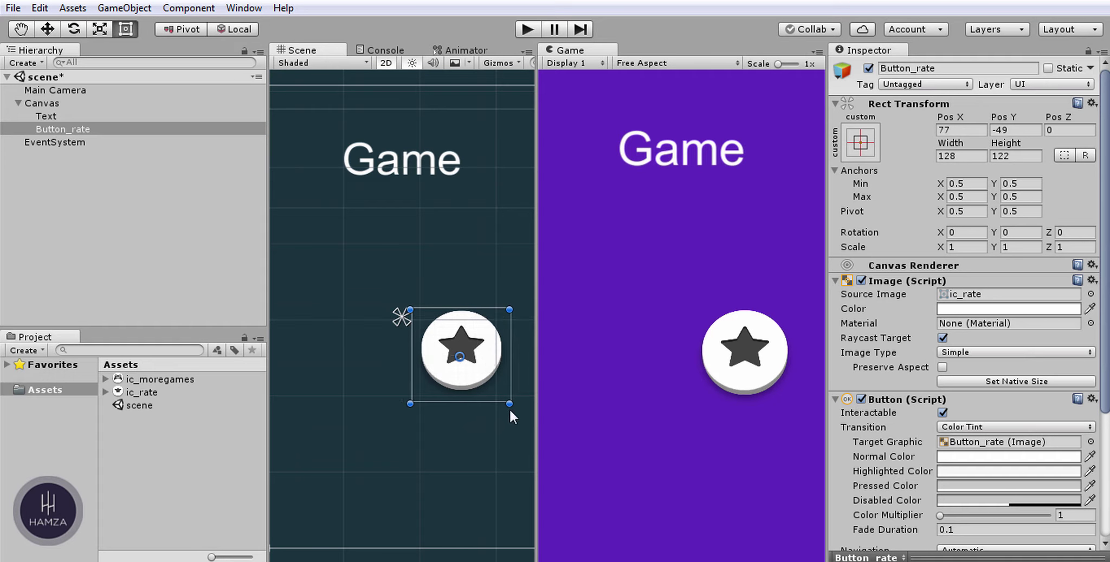
drag(510, 411, 489, 393)
Duplicate the star button and name the copy Button_more.
key(ctrl+d)
key(F2)
text(Button_more)
key(Return)
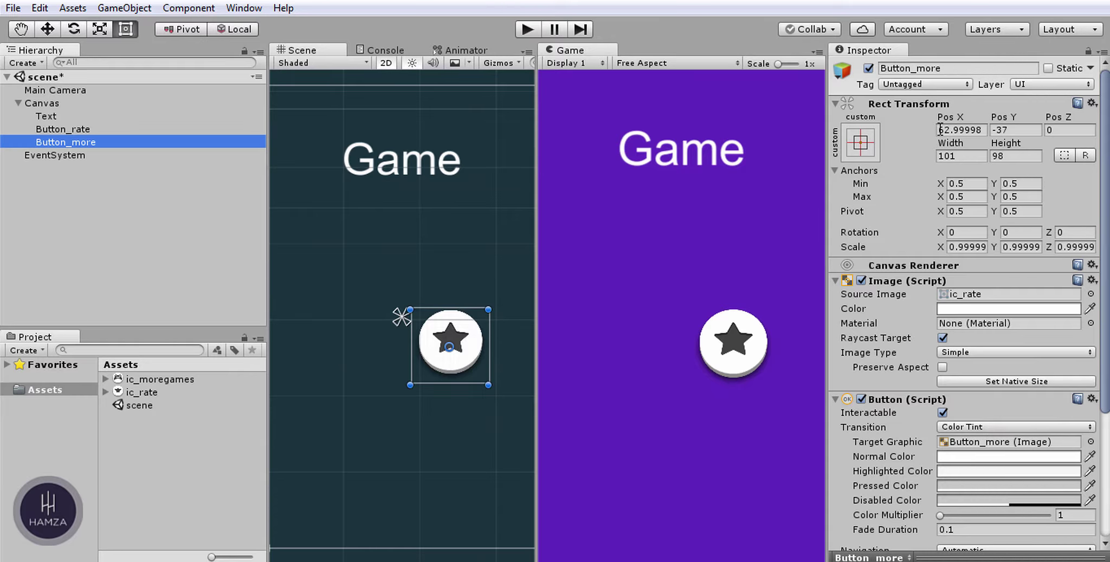
Move Button_more to X -63 and give it the ic_moregames gamepad image.
click(960, 130)
text(-)
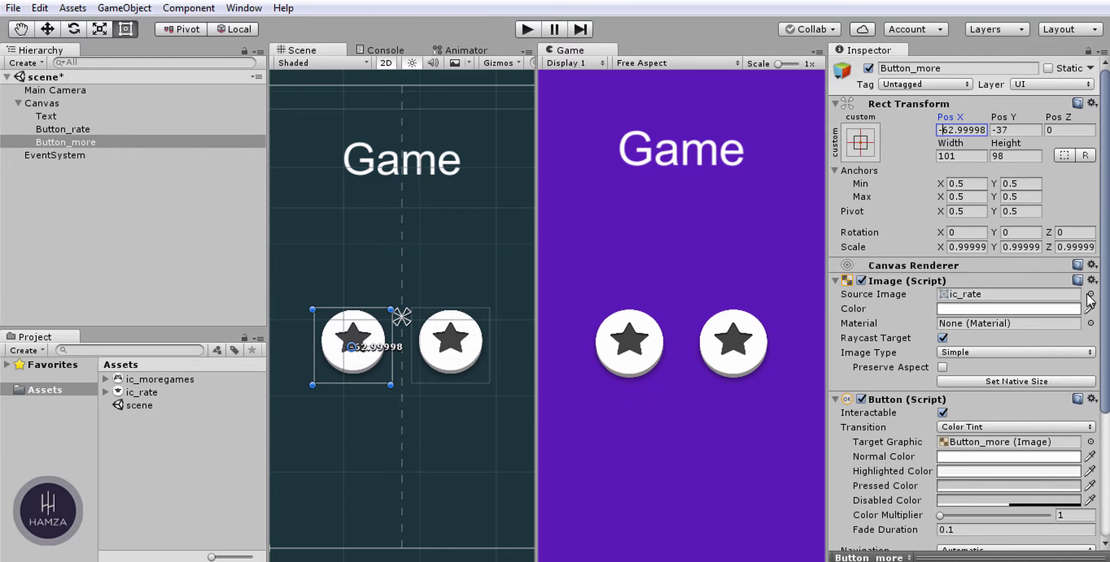
click(1090, 293)
key(Left)
key(Return)
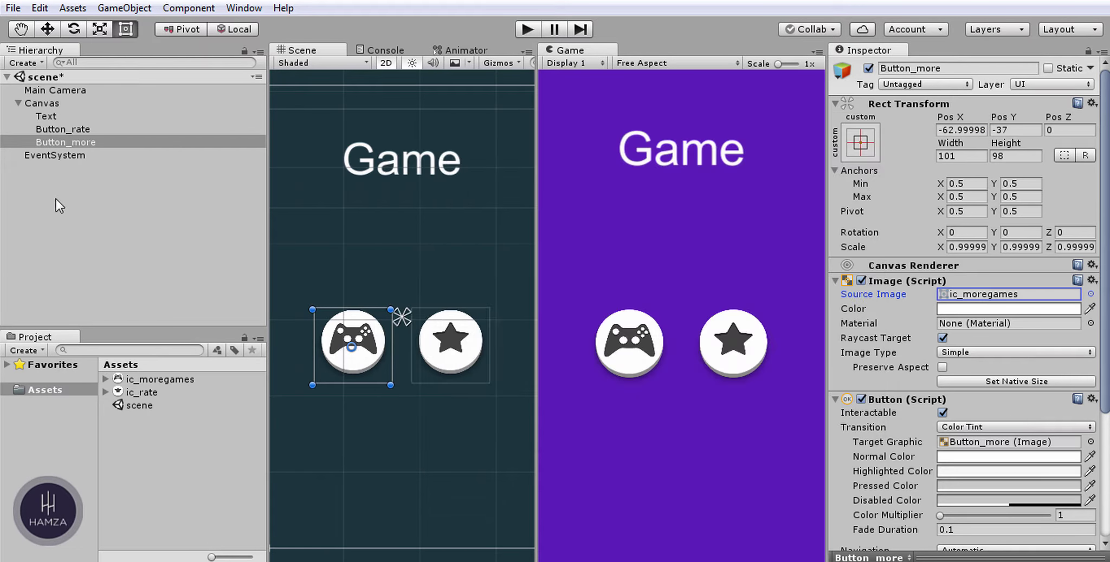
Colour both Button_rate and Button_more yellow-green.
ctrl+click(70, 130)
click(949, 308)
click(969, 202)
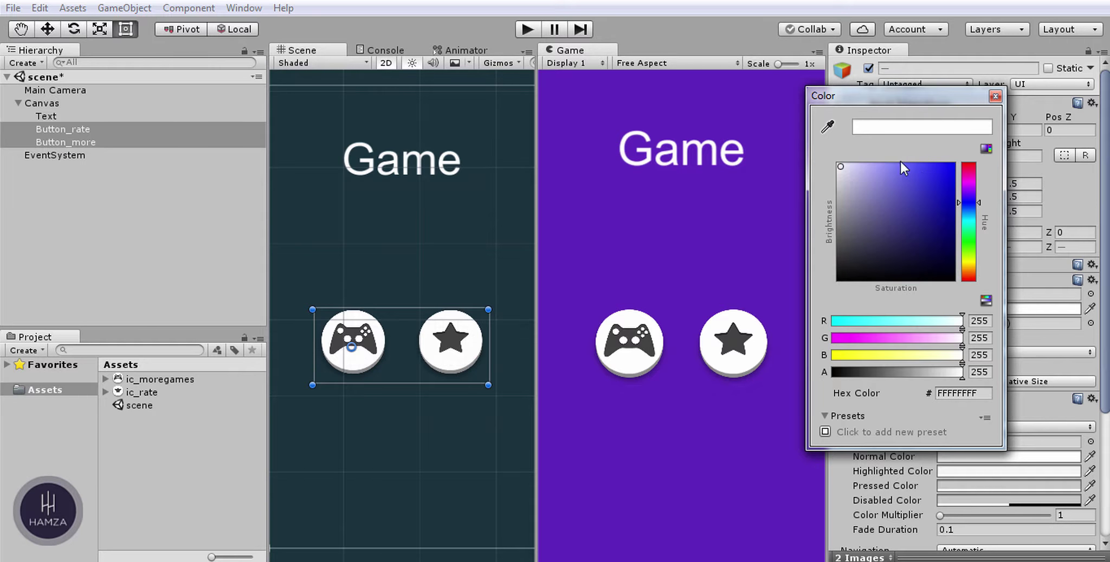
click(897, 167)
drag(972, 185, 973, 257)
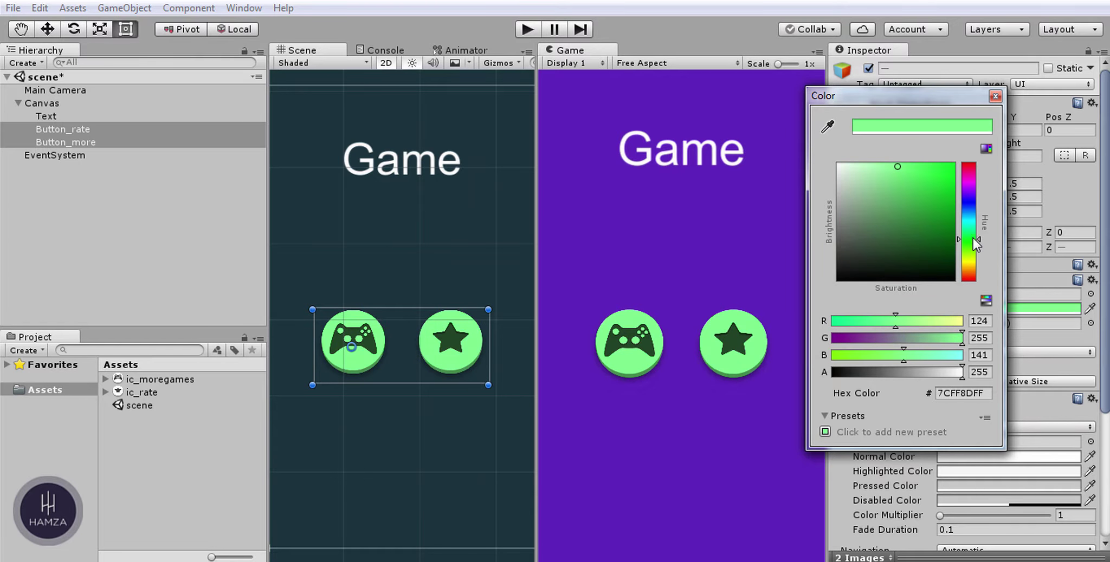
click(905, 162)
Recolour Button_more alone to a teal tint.
click(82, 142)
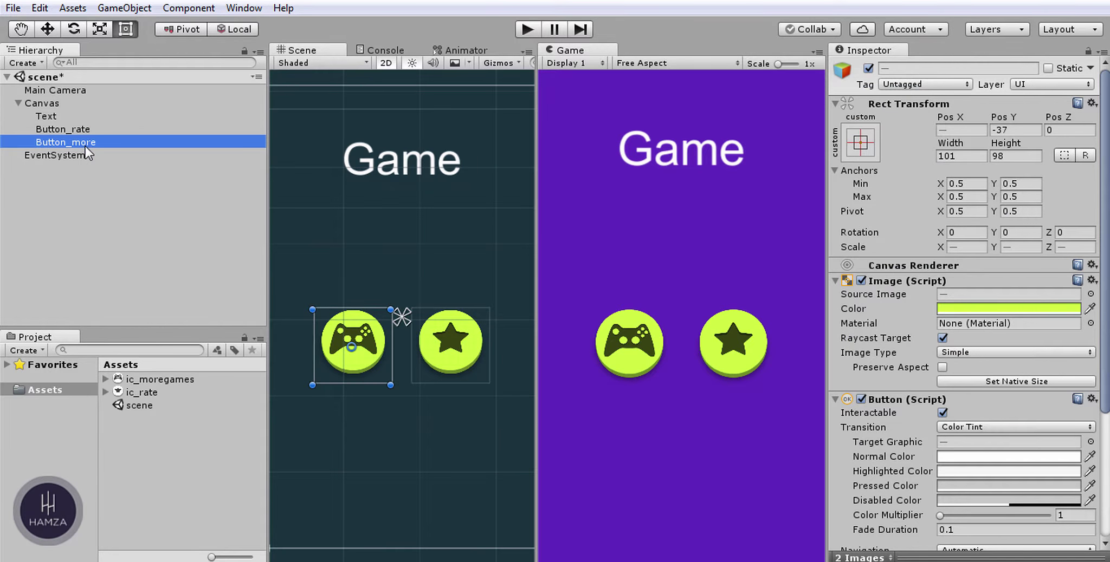
click(1002, 309)
drag(970, 177, 971, 183)
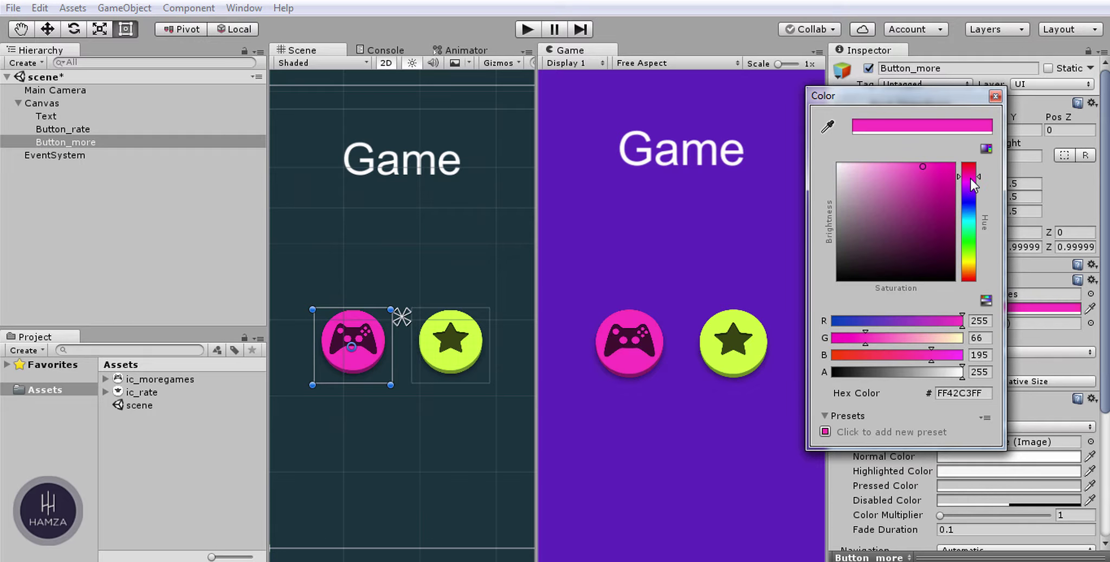
click(973, 231)
click(994, 96)
Add a new UI button under the Canvas and move it below the icons.
click(108, 187)
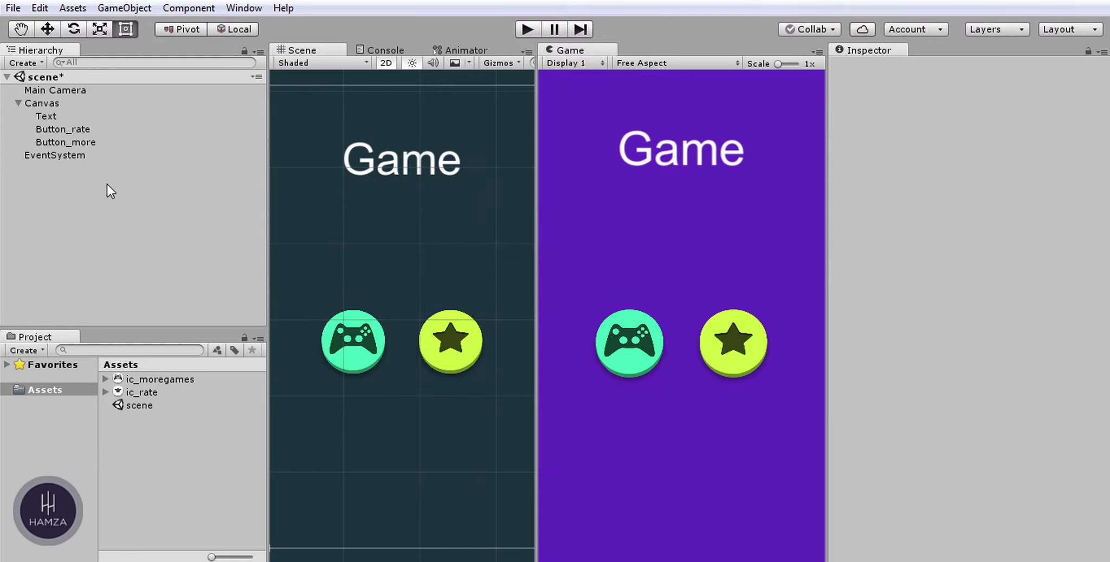
right_click(51, 104)
mouse_move(169, 352)
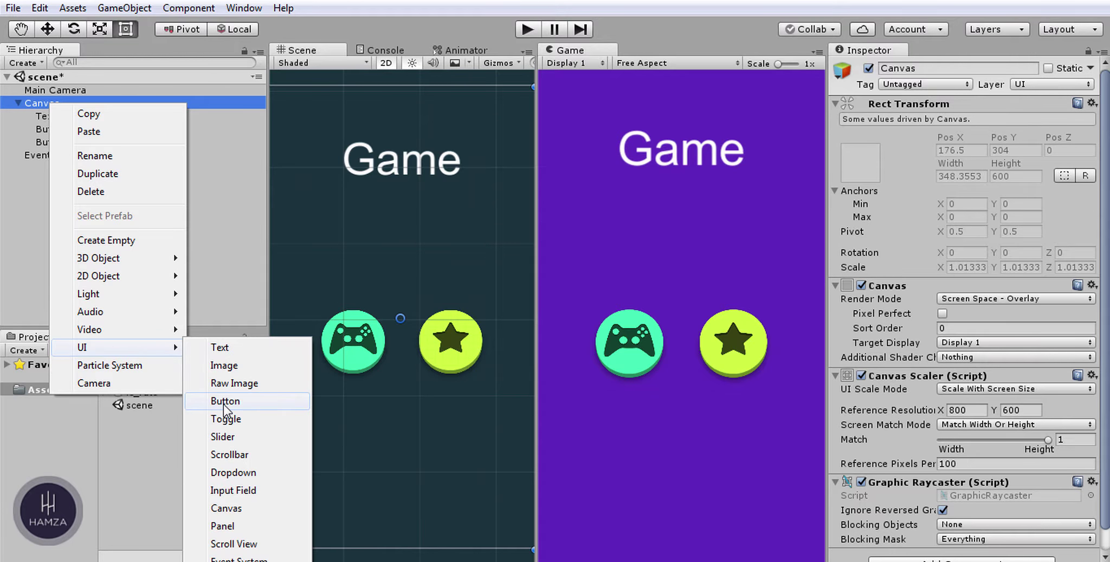
click(217, 402)
drag(412, 324, 416, 477)
Change the new button's label to 'Send feedback' and make the label area taller.
click(401, 469)
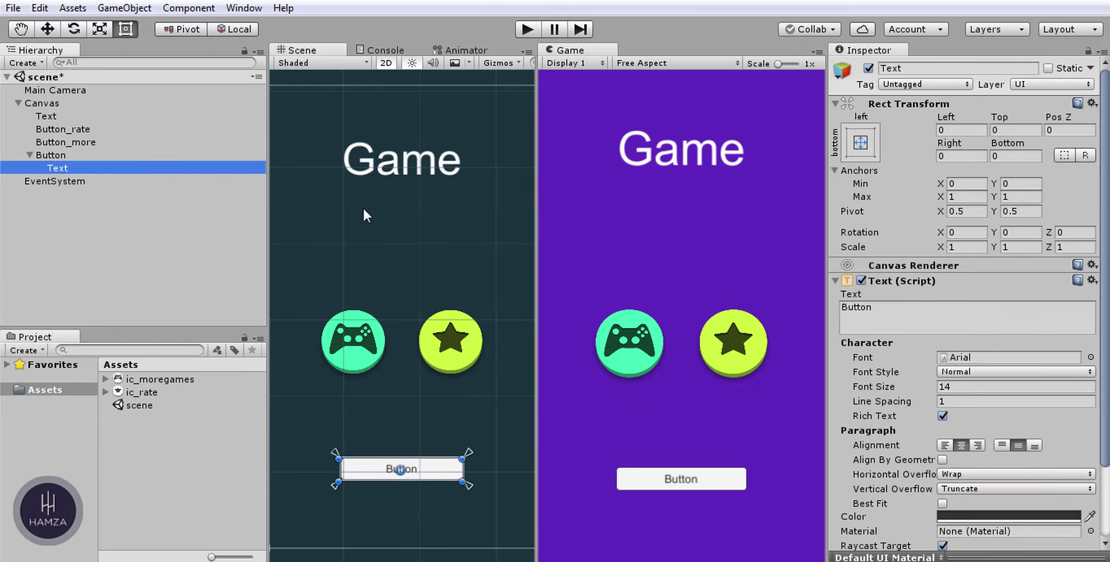
click(909, 321)
text(Send feed)
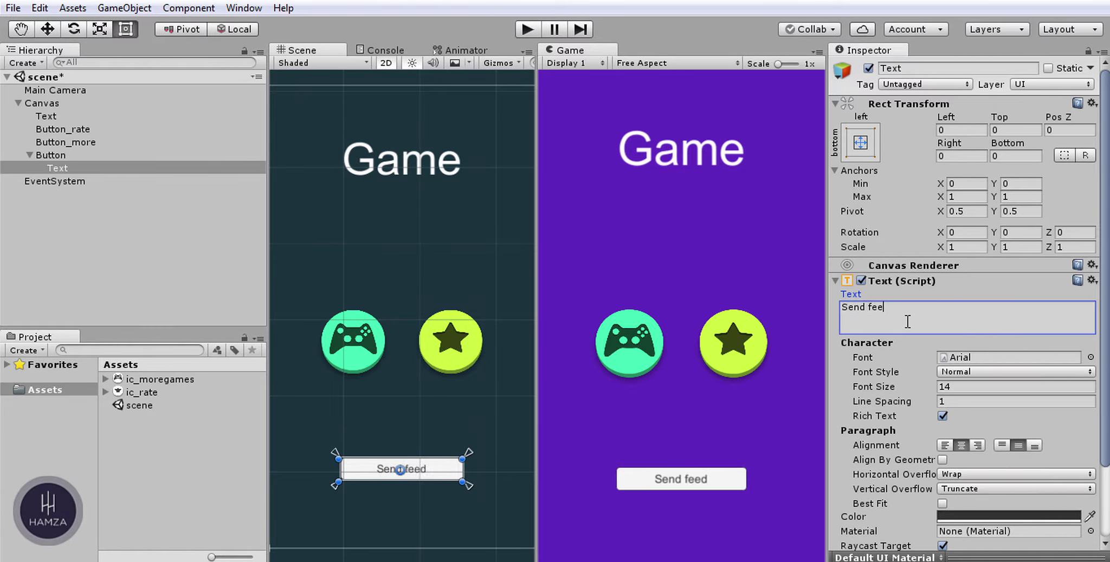
text(back)
alt+drag(431, 458, 432, 448)
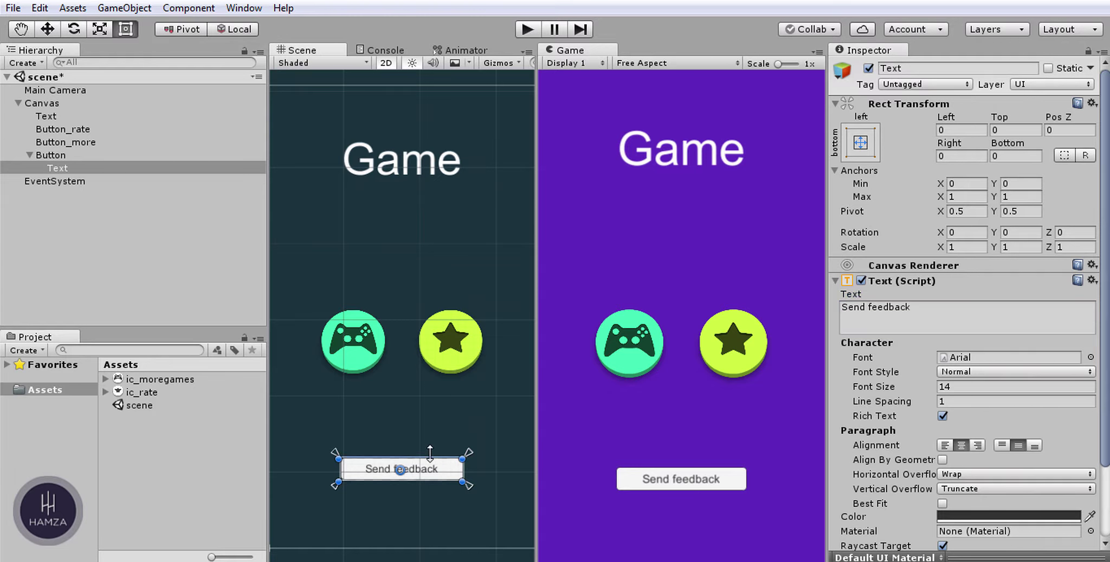
Enlarge the button to 194×45 and set its label font size to 17.
click(68, 156)
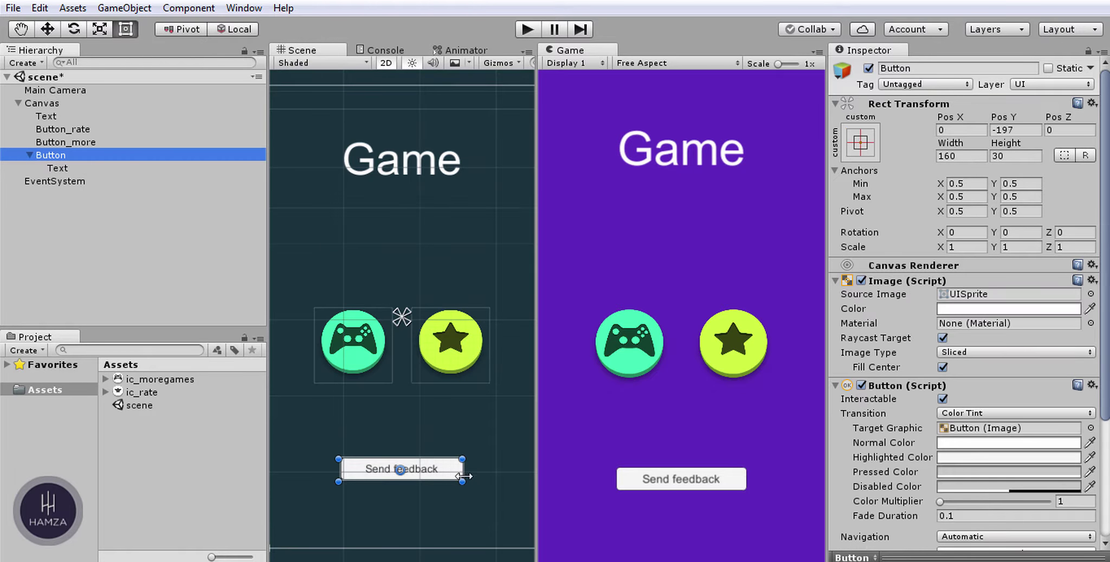
alt+drag(463, 481, 475, 492)
click(57, 168)
drag(889, 386, 900, 390)
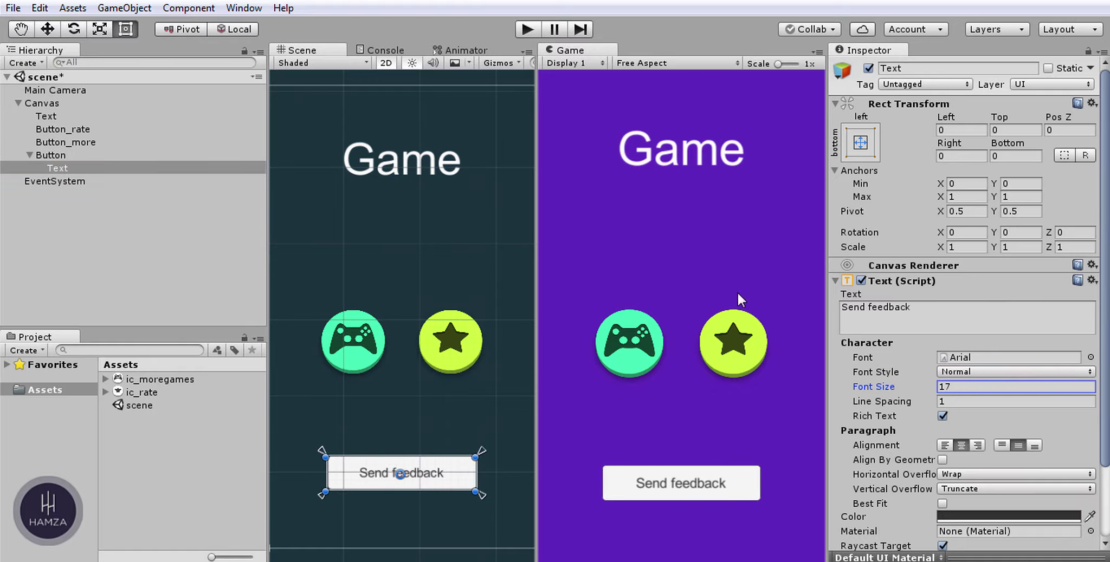
click(249, 237)
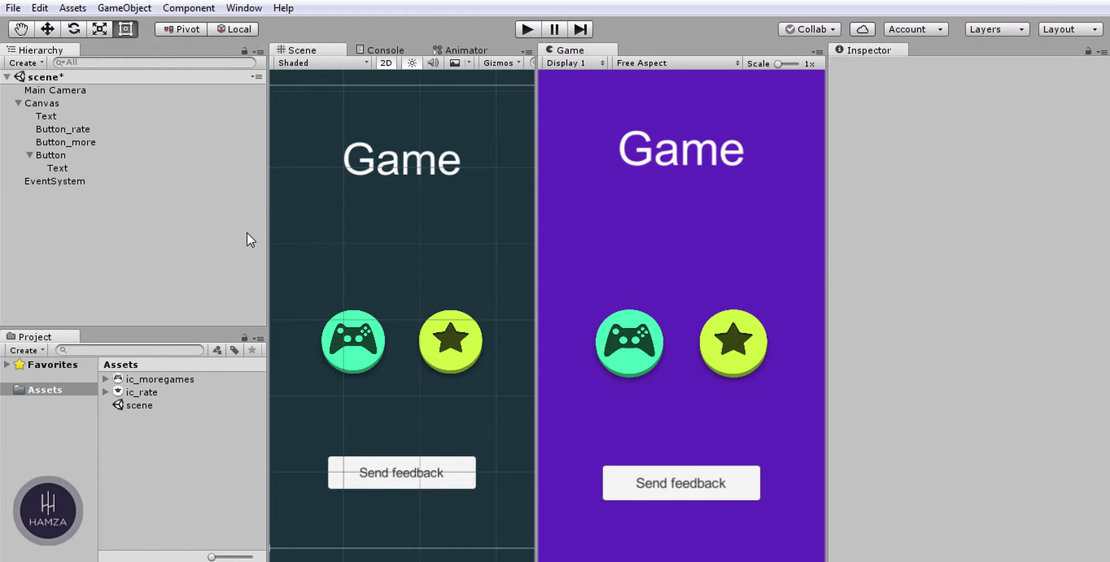
Create a C# script named RateMore in Assets and select its Update method in MonoDevelop.
right_click(126, 392)
mouse_move(253, 160)
click(374, 181)
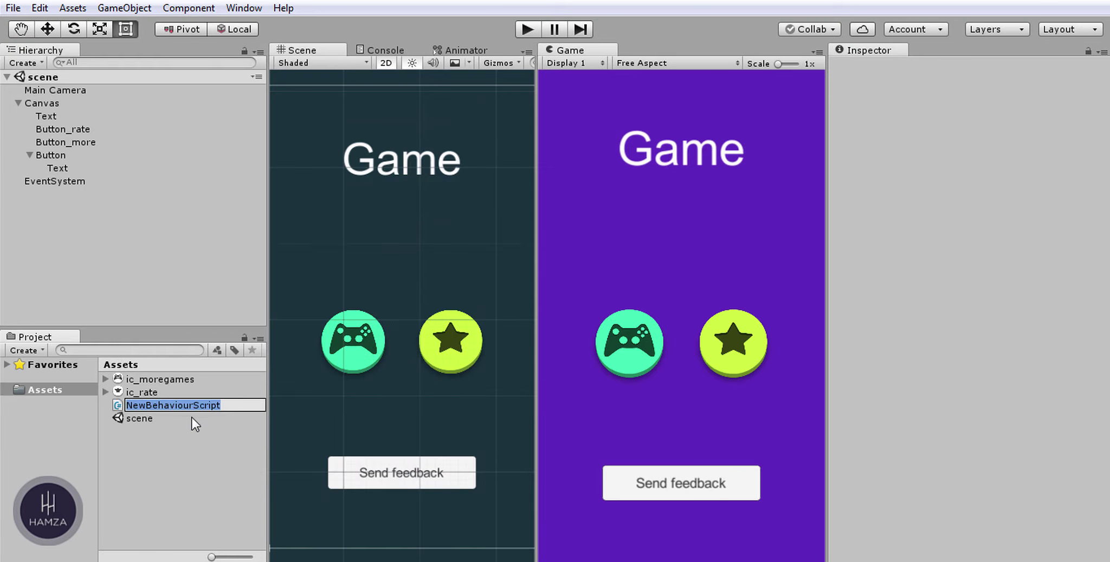
text(R)
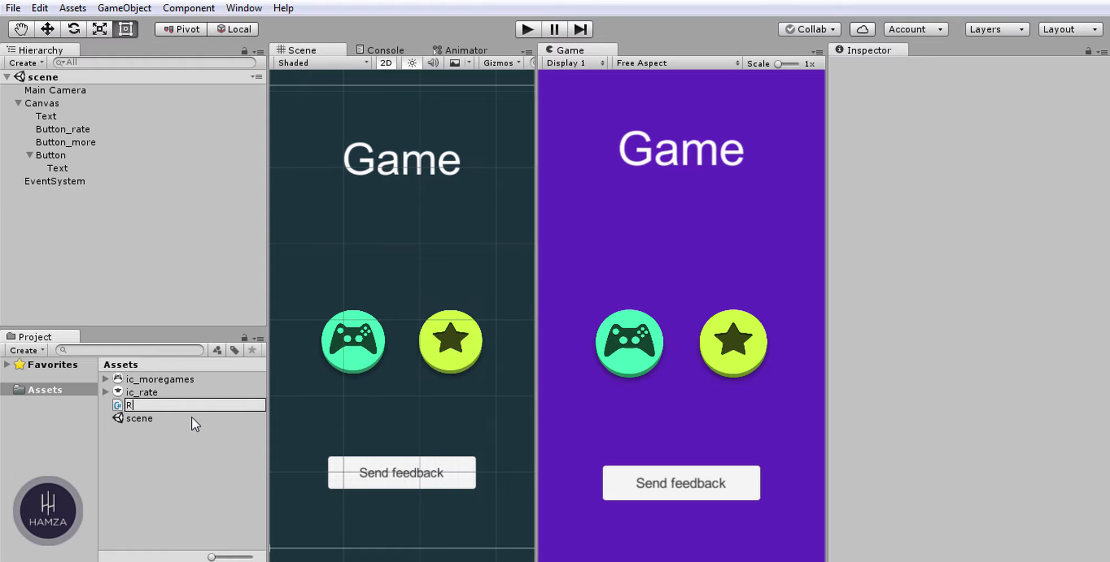
text(ateMore)
key(Return)
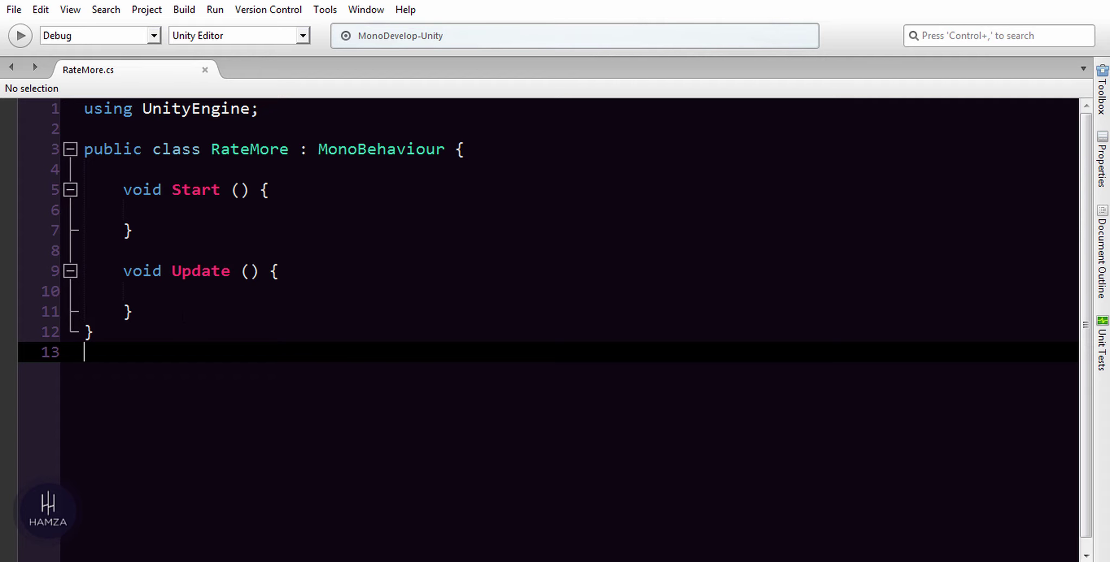
drag(136, 320, 136, 230)
Delete the Update method and rename Start to a public Rate method.
key(BackSpace)
double_click(198, 190)
text(Ra)
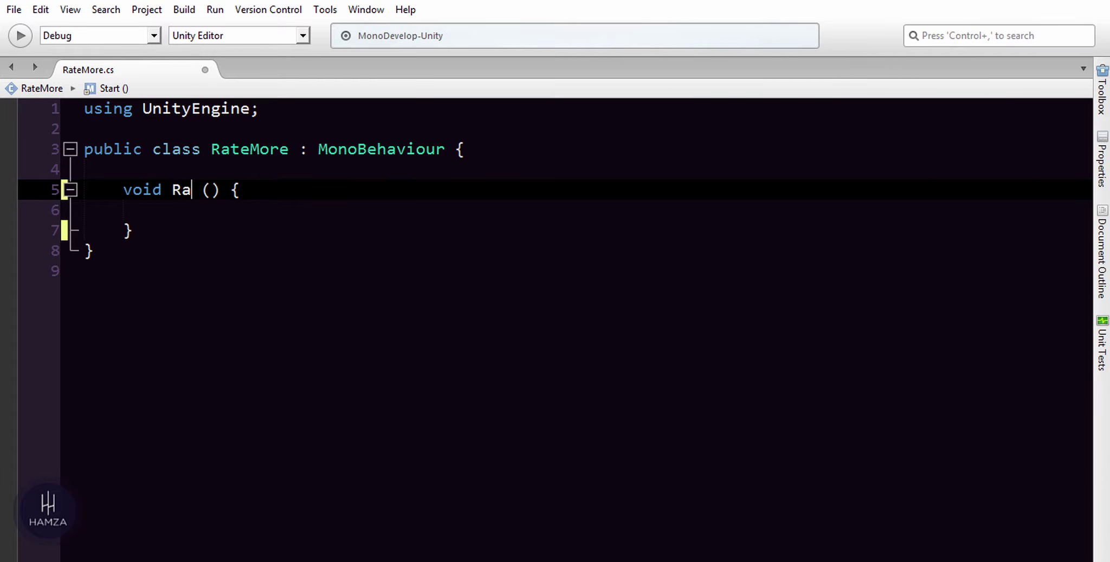
text(te)
text(publ)
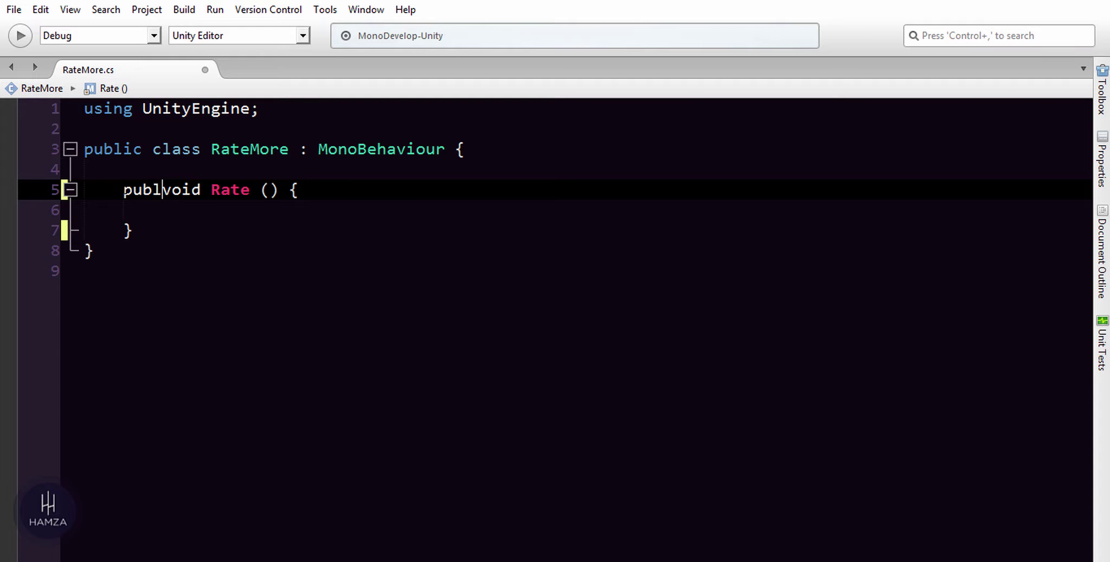
text(ic)
click(162, 210)
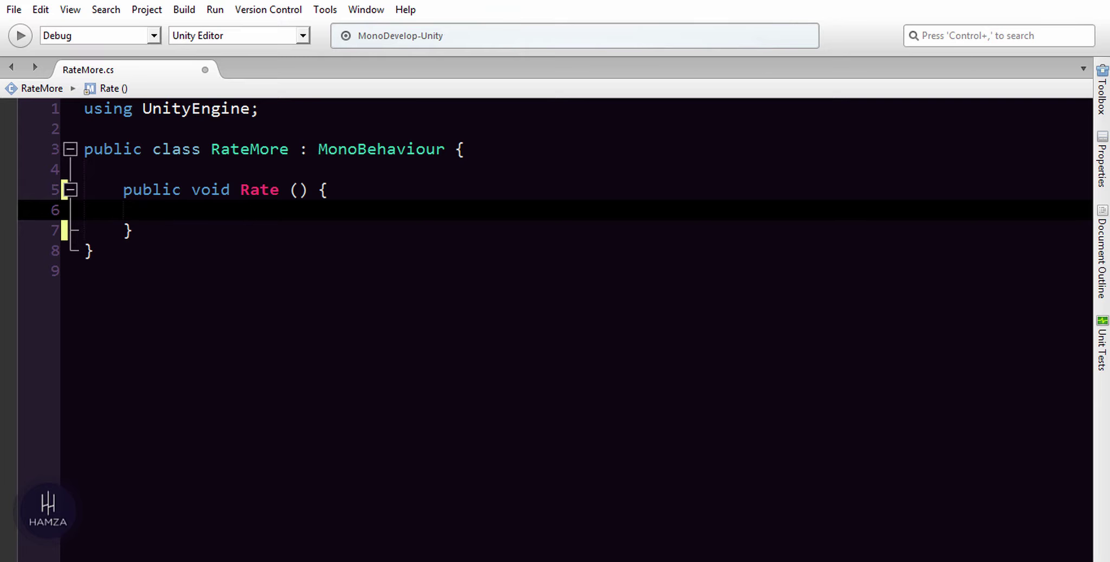
Make Rate call Application.OpenURL("market://details?id=com.test.testtest") and paste a copy below it.
text(Applic)
key(Return)
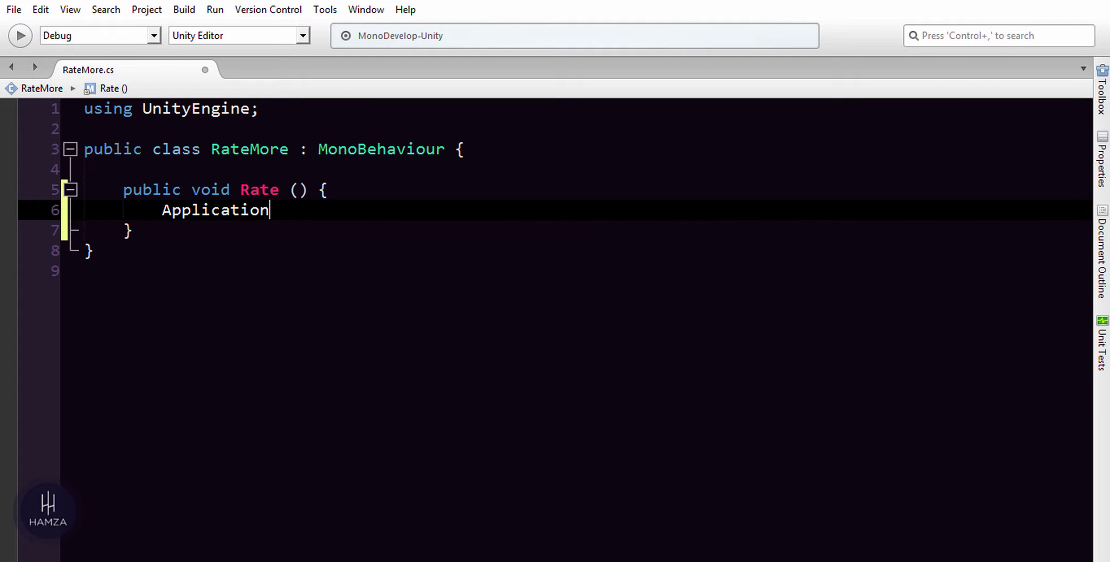
text(.op()
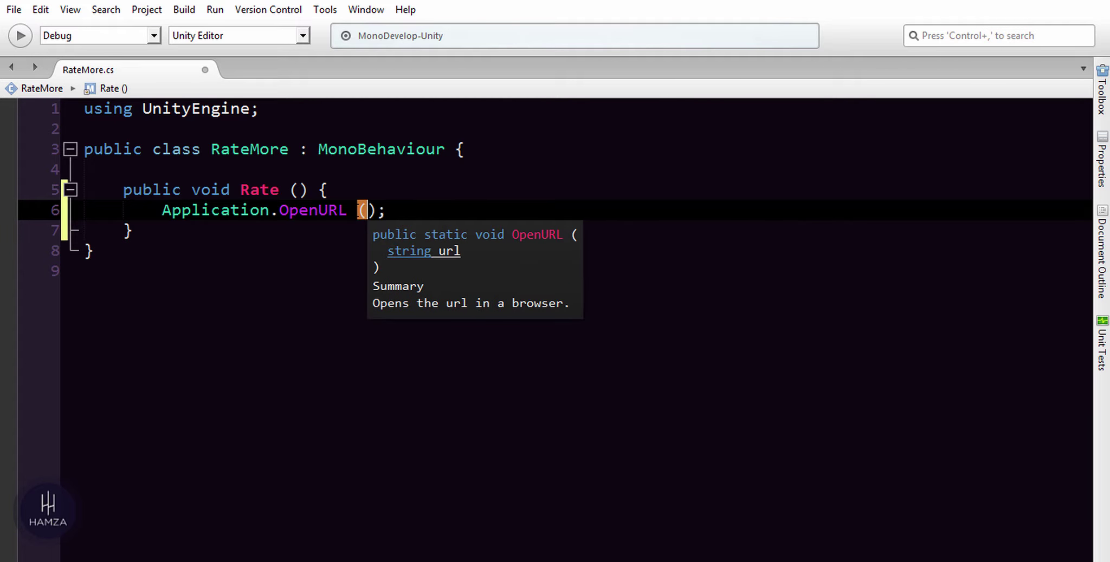
text("market://details?id=com.)
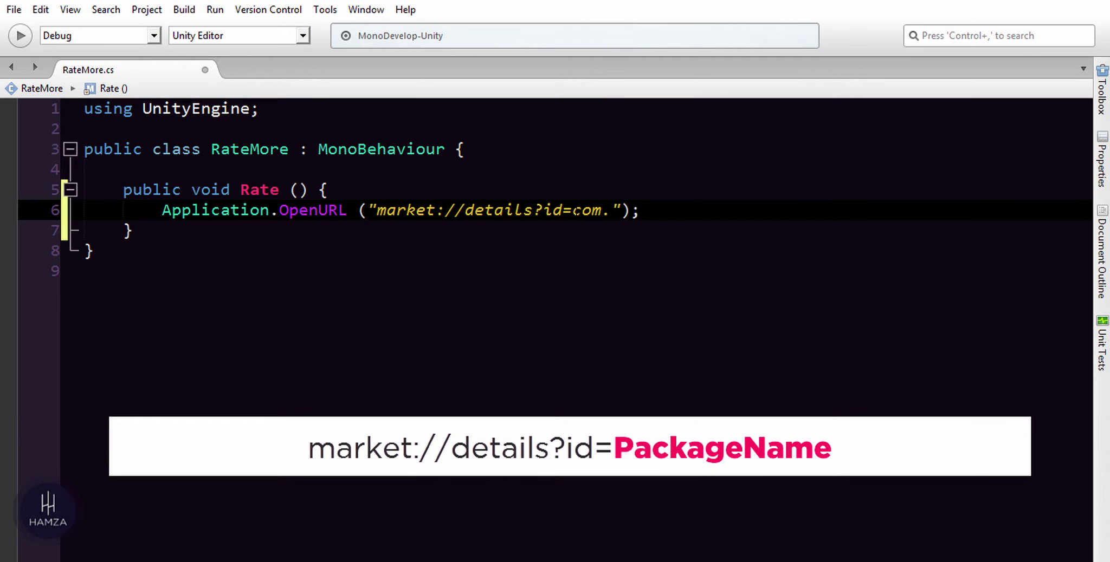
text(test.t)
text(esttest)
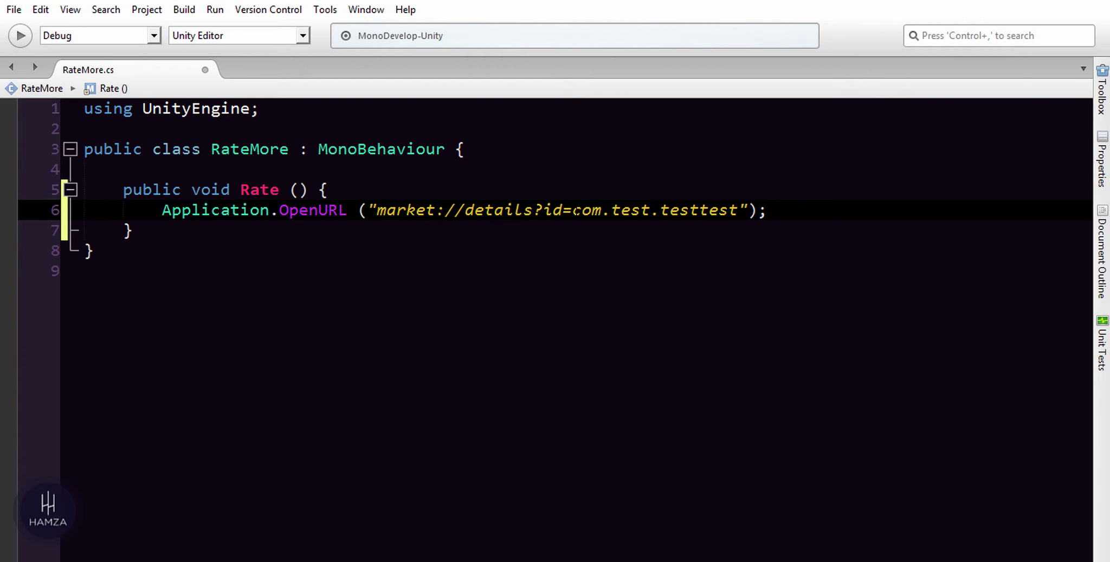
key(ctrl+v)
double_click(259, 251)
text(More)
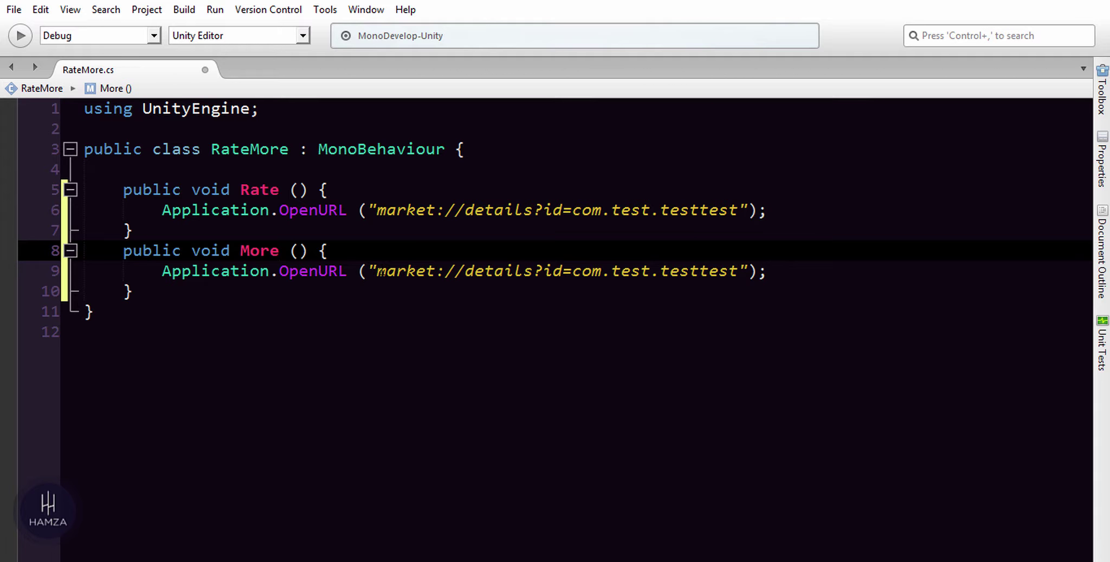
drag(377, 271, 737, 271)
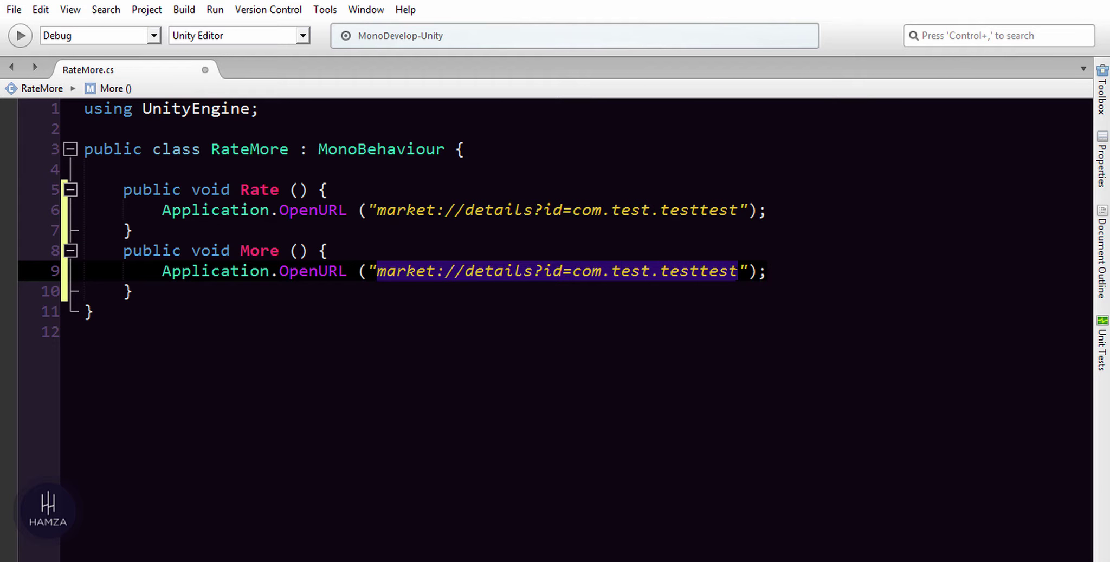
text(https://play.google.com/store/apps/dev?id=1551996653619230352)
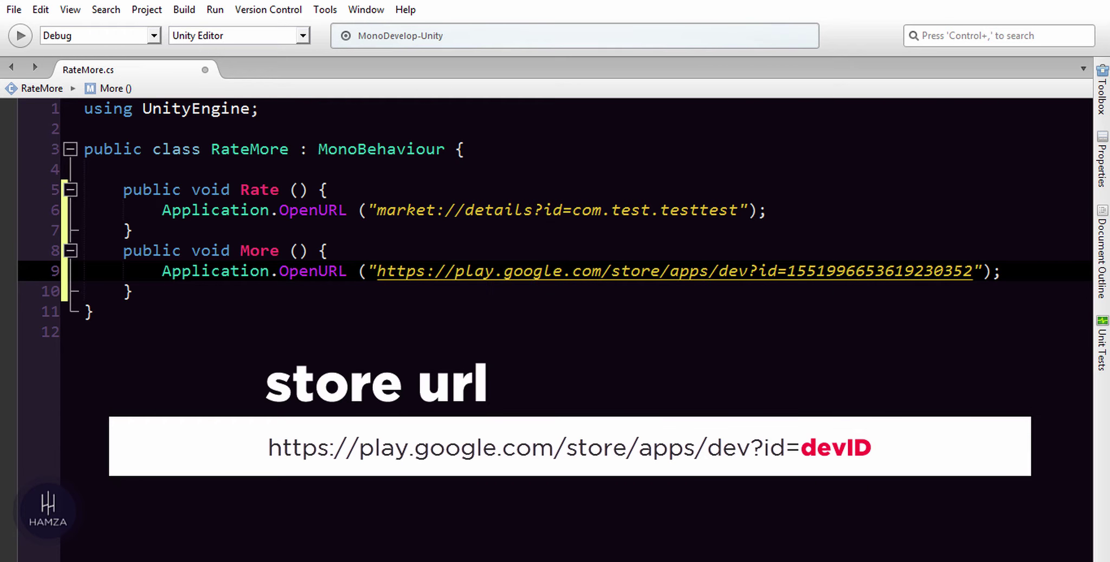
key(Down)
key(Return)
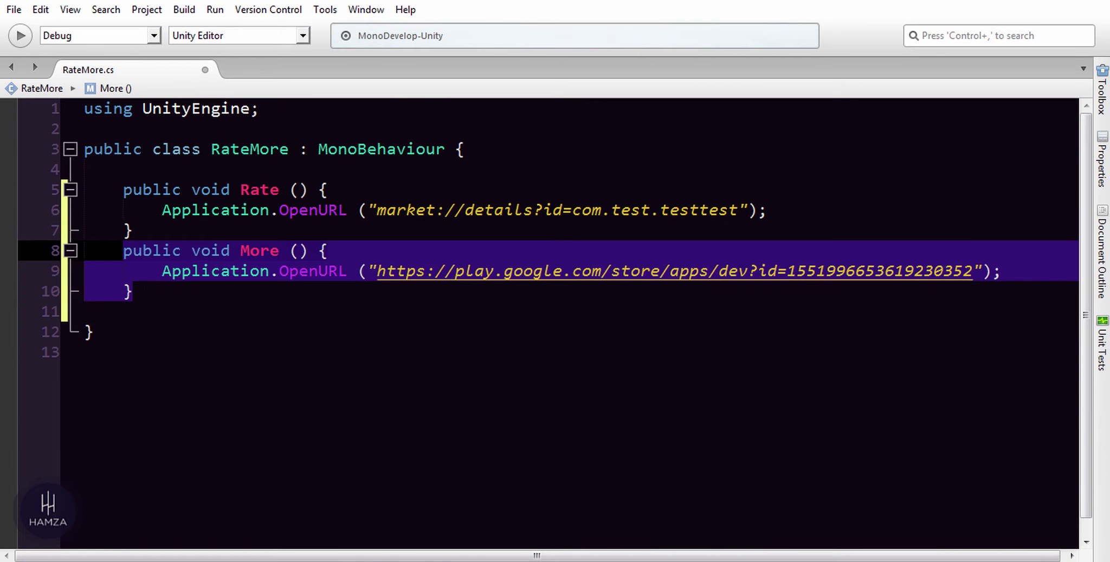
Paste a third method named Feedback and start replacing its URL with a mailto: link.
key(ctrl+v)
double_click(259, 311)
text(Fe)
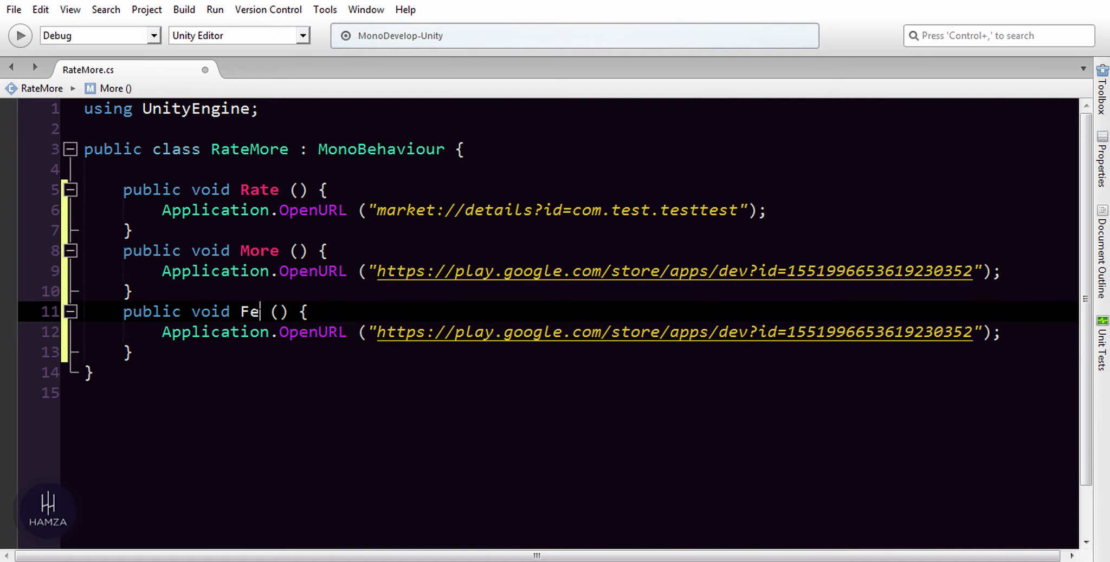
text(edback)
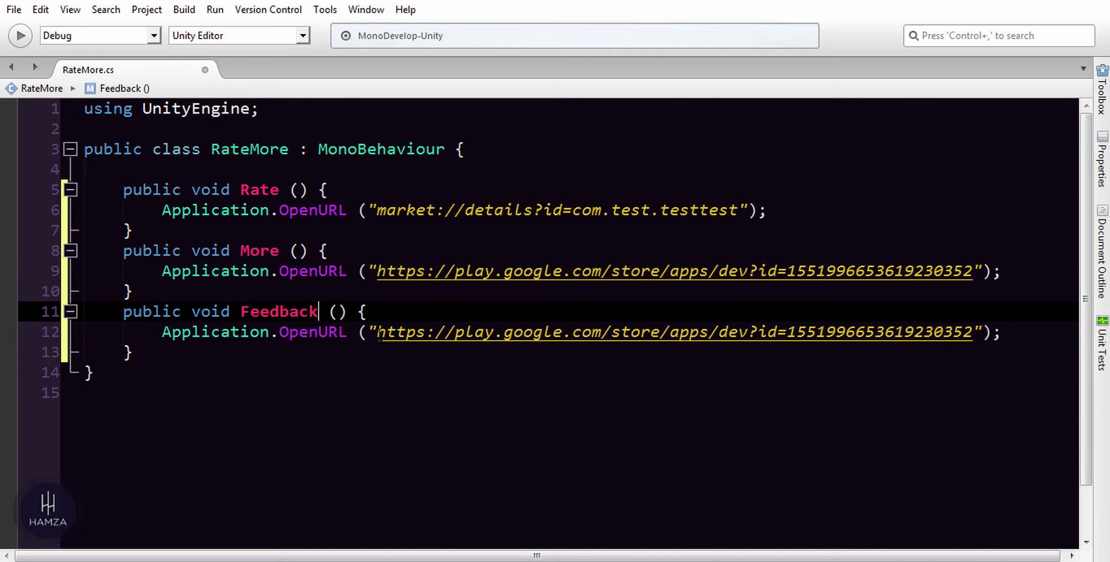
drag(378, 331, 973, 332)
text(mai)
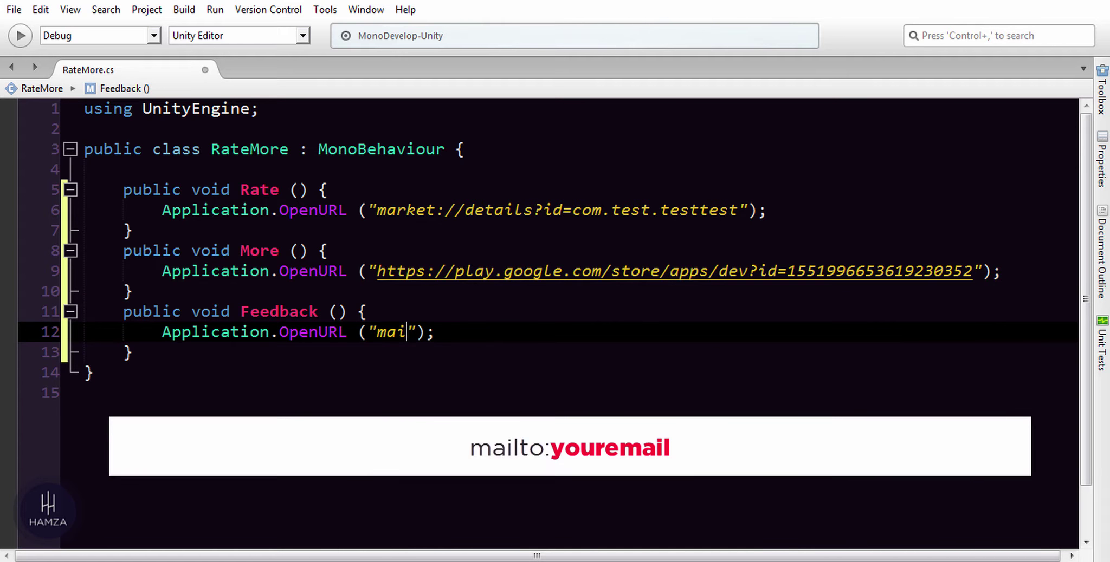
text(lto:)
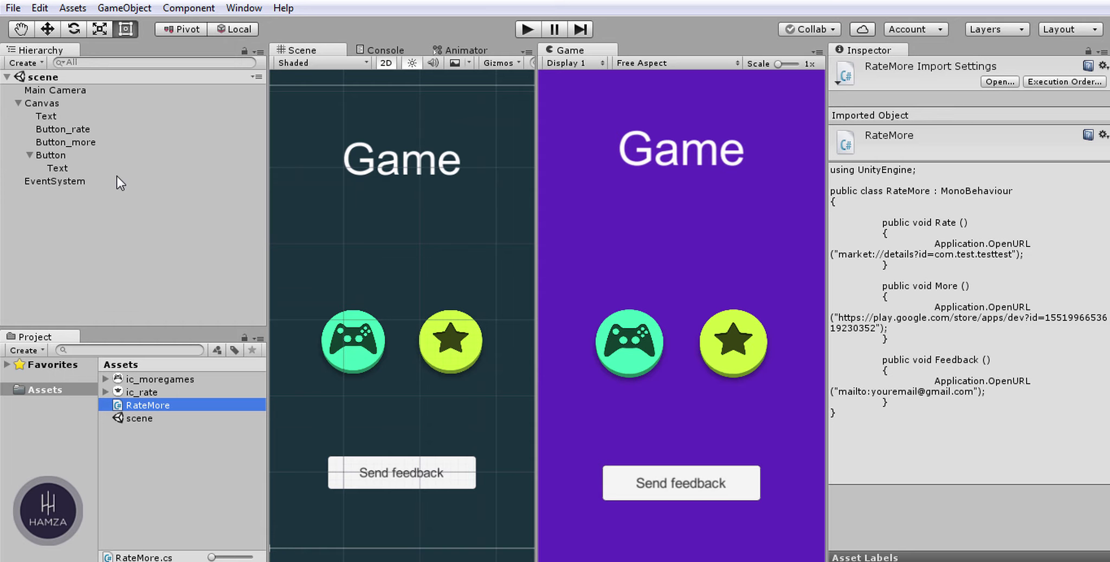
Create an empty object named _Script and attach the RateMore script to it.
click(84, 215)
right_click(84, 215)
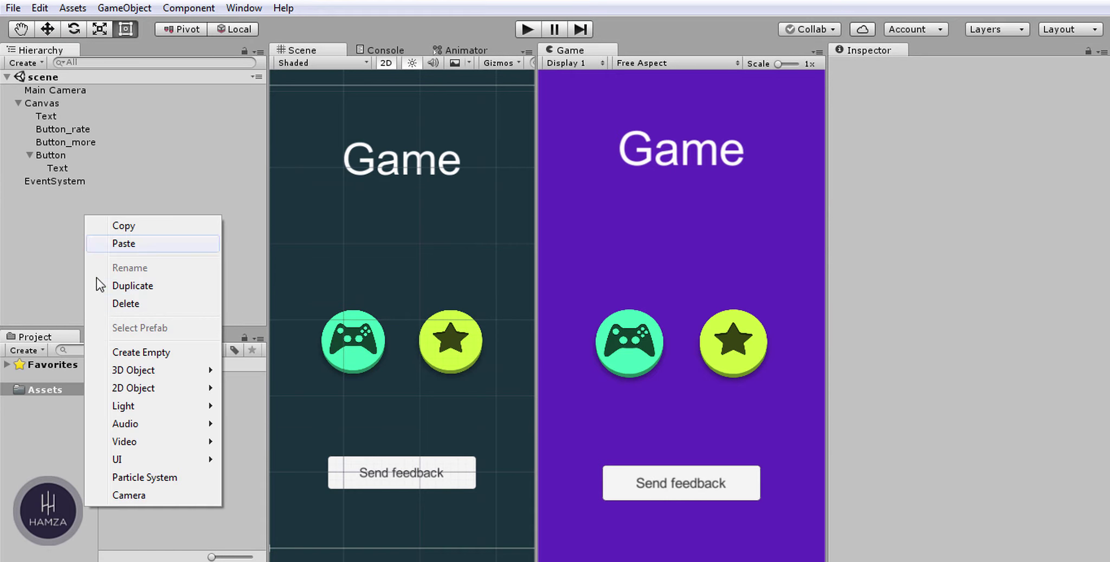
click(130, 352)
click(53, 197)
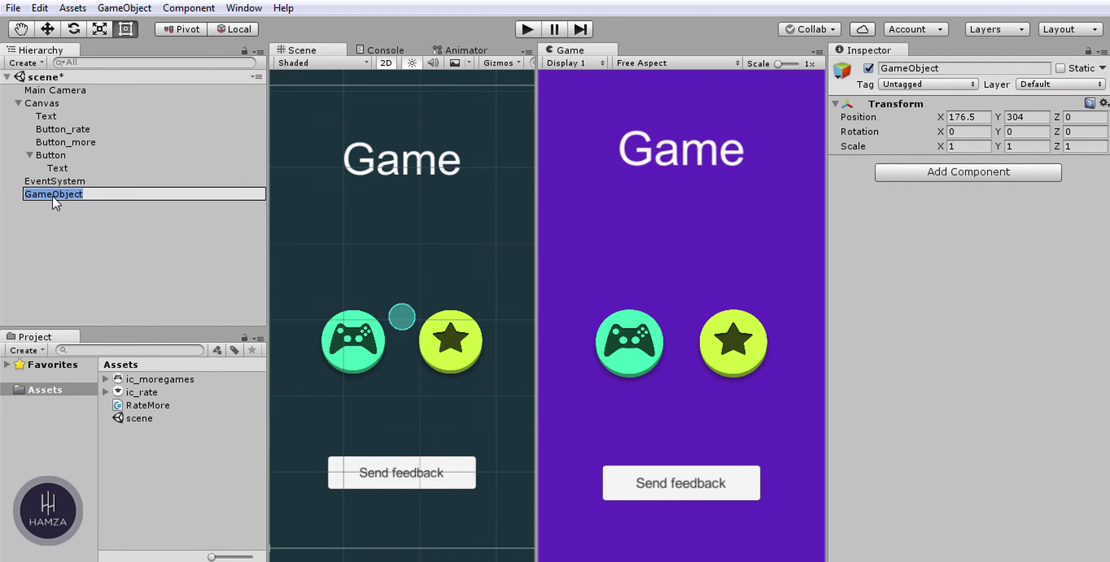
text(t)
key(Return)
mouse_move(141, 404)
mouse_down()
mouse_move(42, 194)
mouse_move(43, 97)
mouse_up()
Select Button_rate, Button_more and the feedback Button together.
click(30, 168)
click(62, 142)
shift+click(51, 168)
Add an On Click entry to all three buttons with _Script as the target object.
click(1060, 445)
click(912, 438)
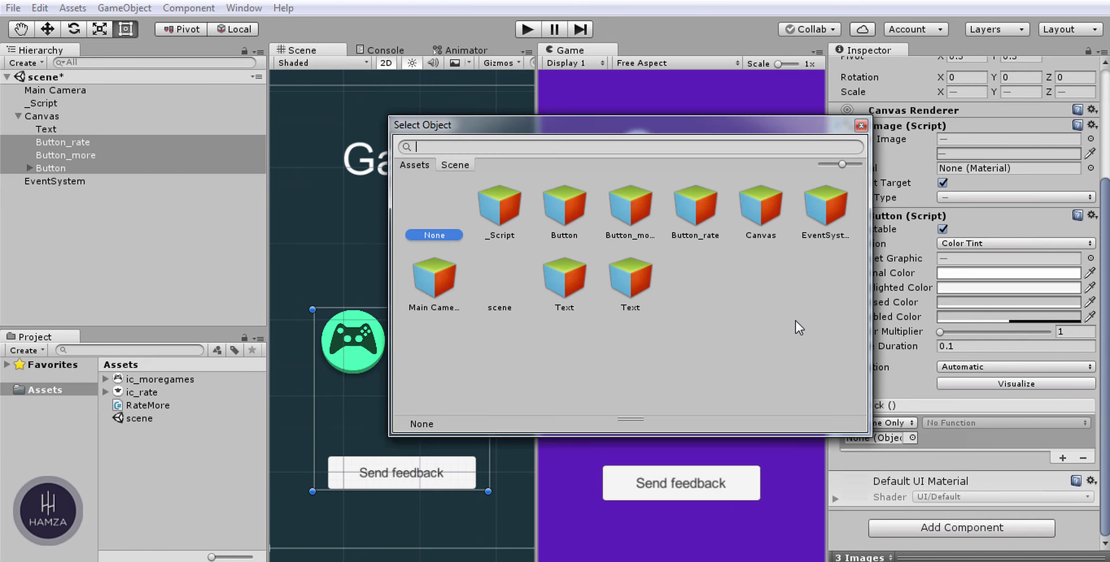
double_click(504, 220)
Make Button_rate call RateMore.Rate and Button_more call RateMore.More.
click(74, 142)
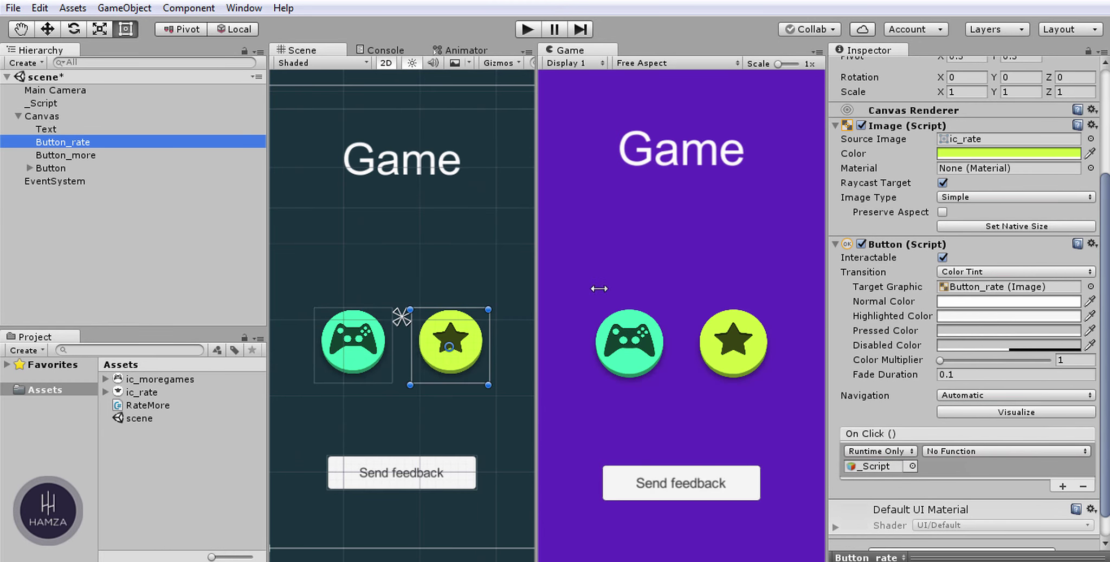
click(949, 452)
mouse_move(965, 529)
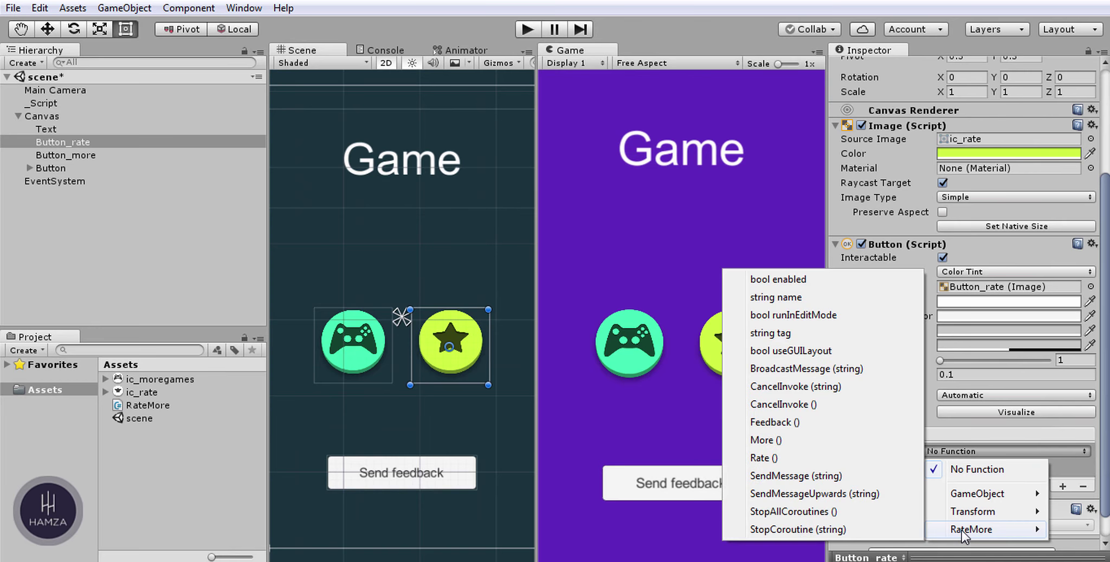
click(758, 462)
click(117, 155)
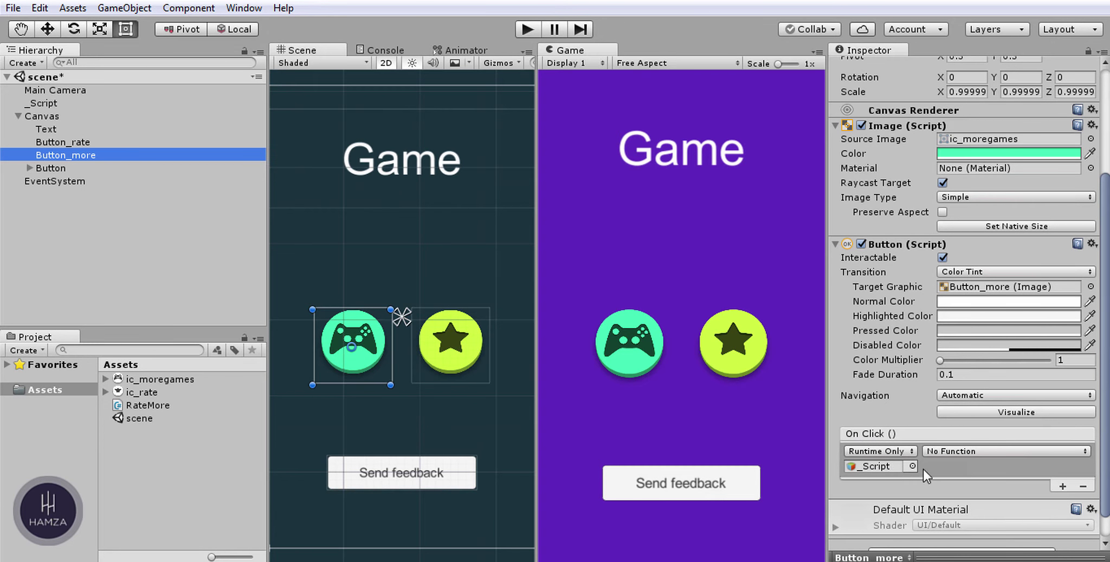
click(975, 454)
mouse_move(966, 529)
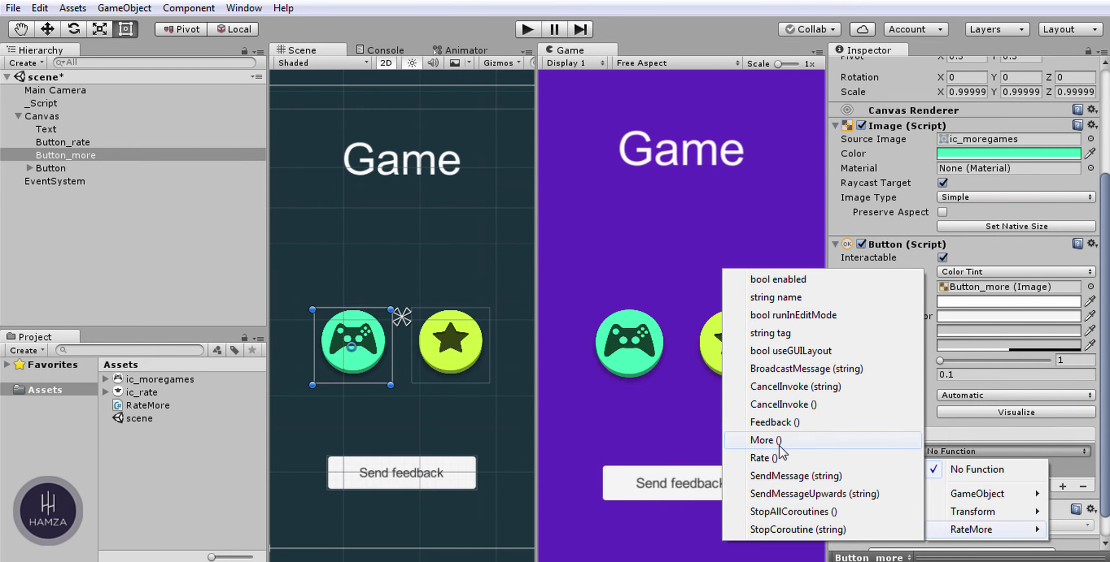
click(740, 438)
Make the Send feedback button call RateMore.Feedback, then save the scene.
click(133, 168)
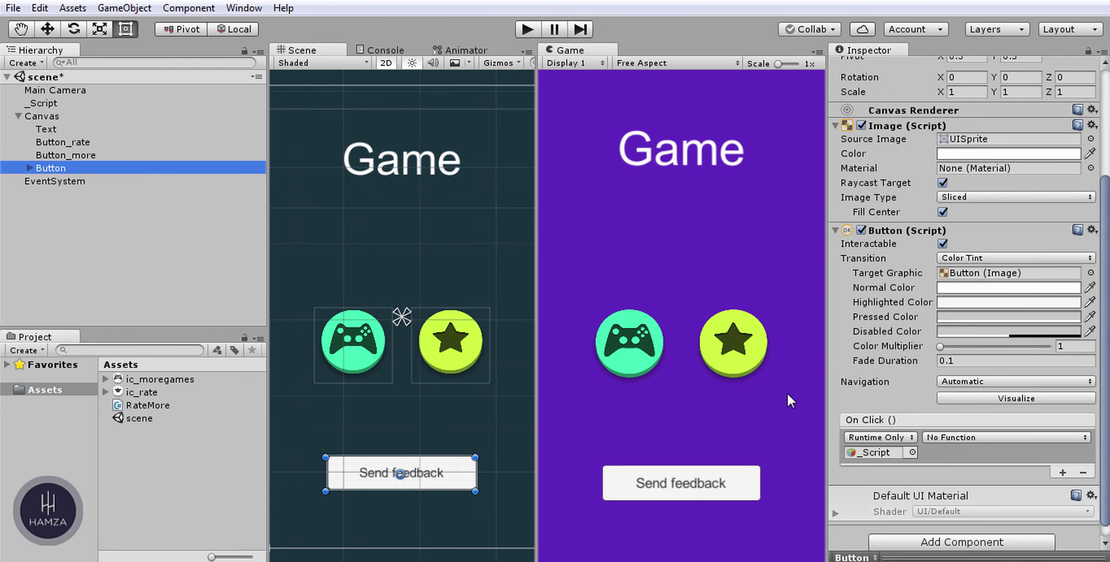
click(963, 441)
mouse_move(970, 516)
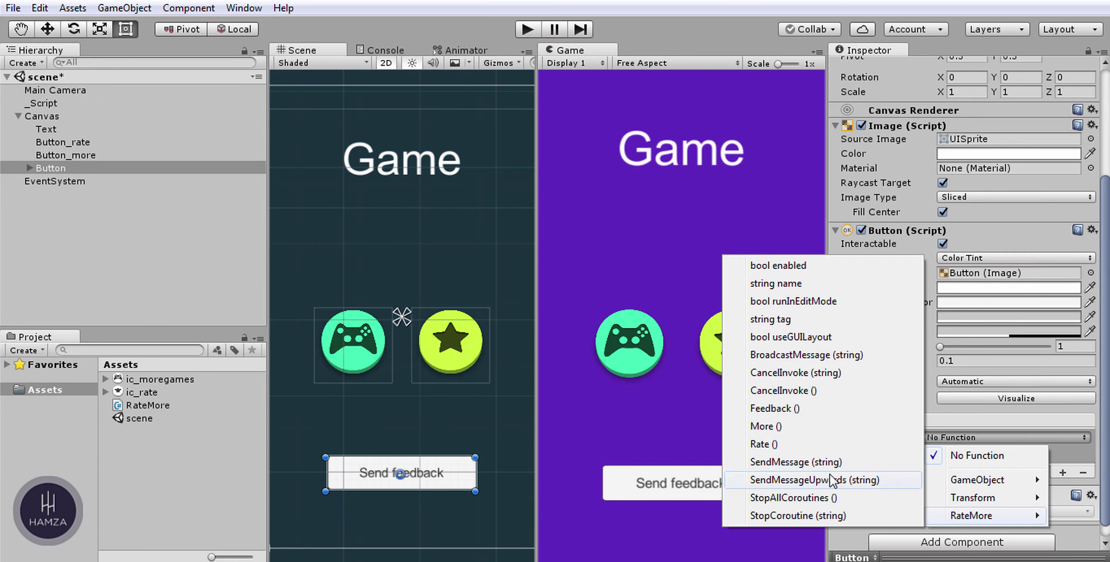
click(770, 409)
click(245, 275)
key(ctrl+s)
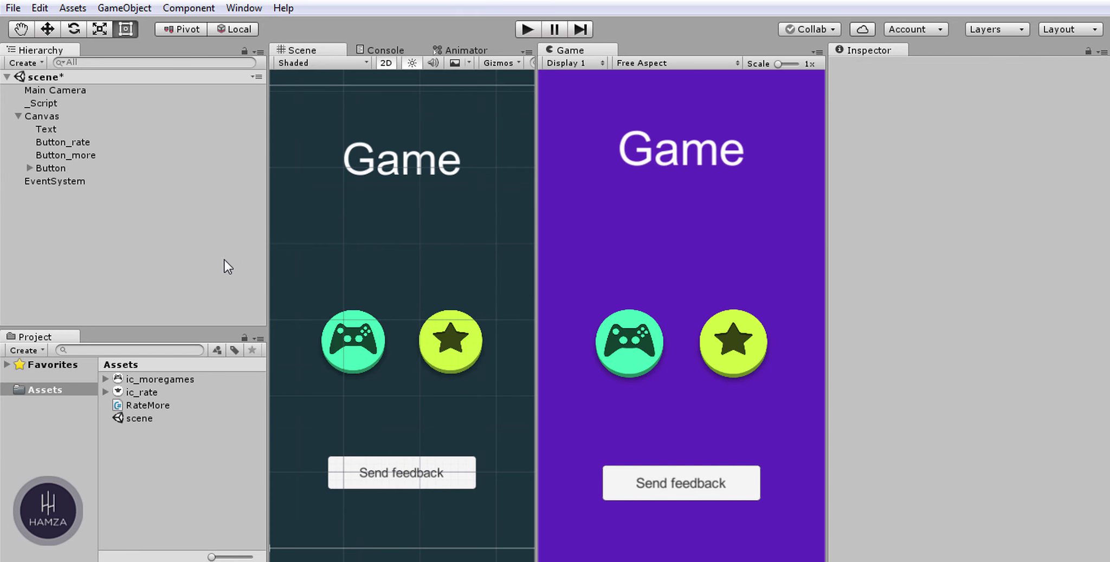
Switch the build platform to Android in Build Settings.
click(13, 8)
click(56, 168)
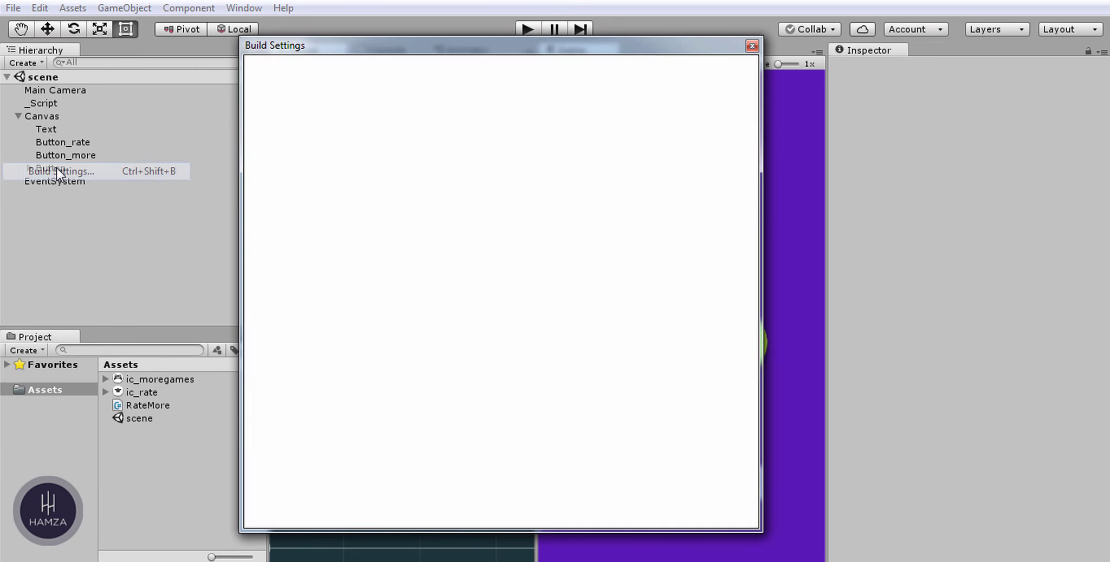
click(345, 333)
click(300, 511)
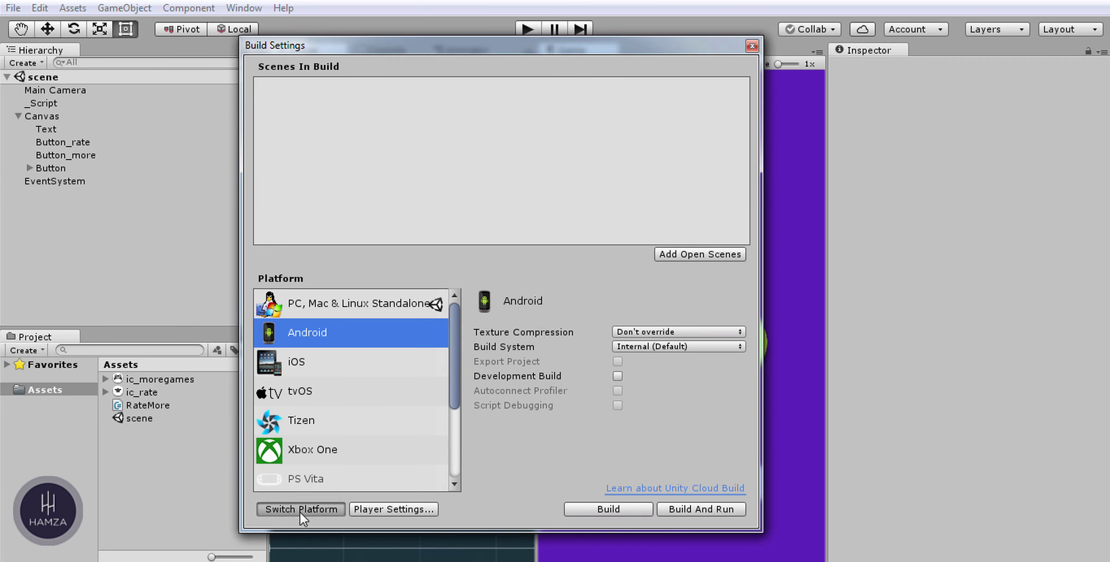
click(395, 510)
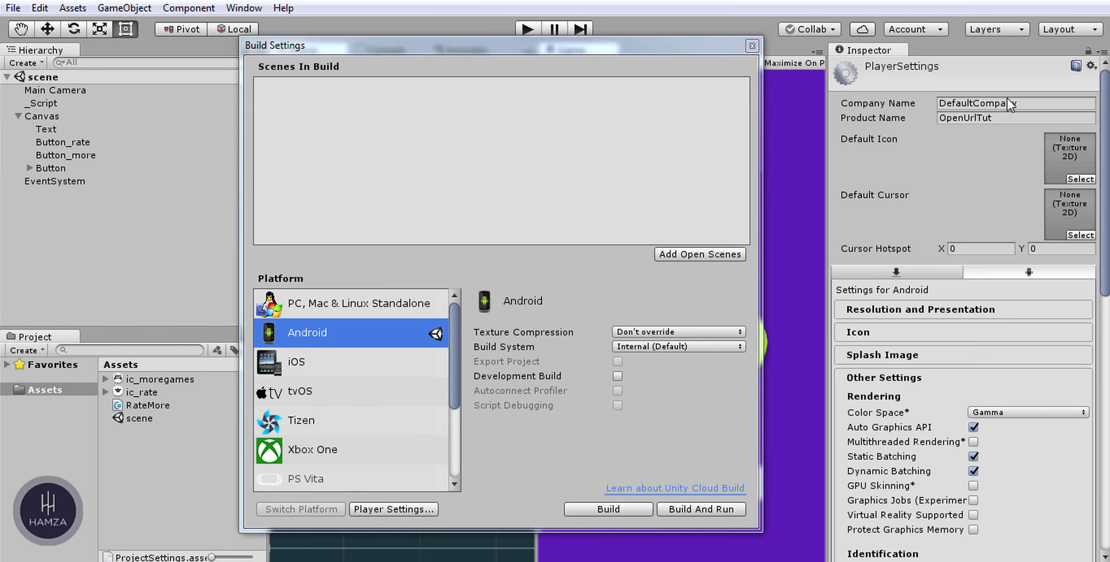
Enter the company and product names and change the package name's ending to 'test'.
click(978, 102)
text(herbou)
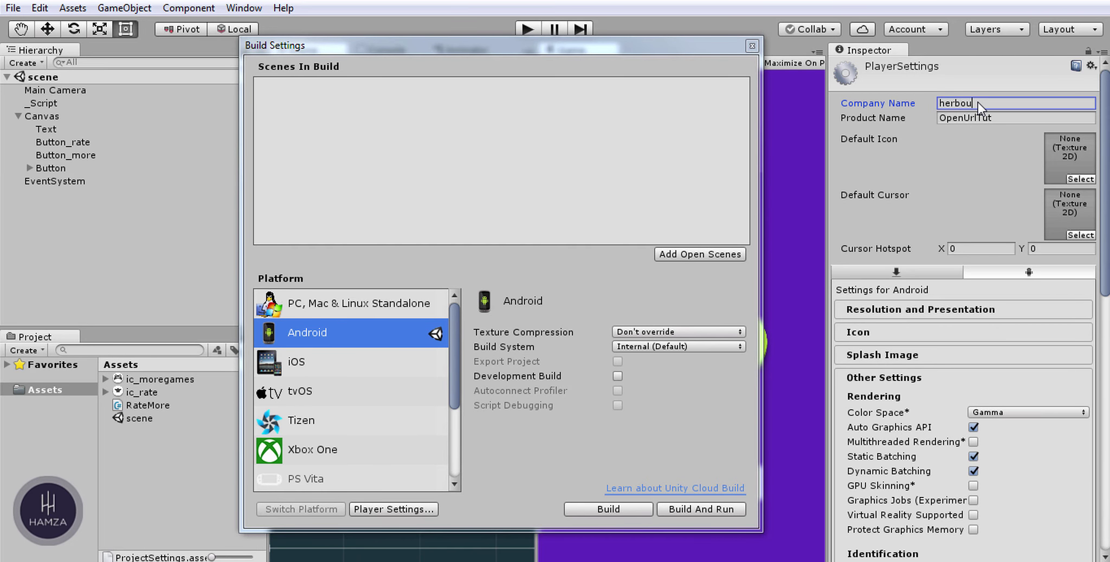
click(974, 118)
text(test)
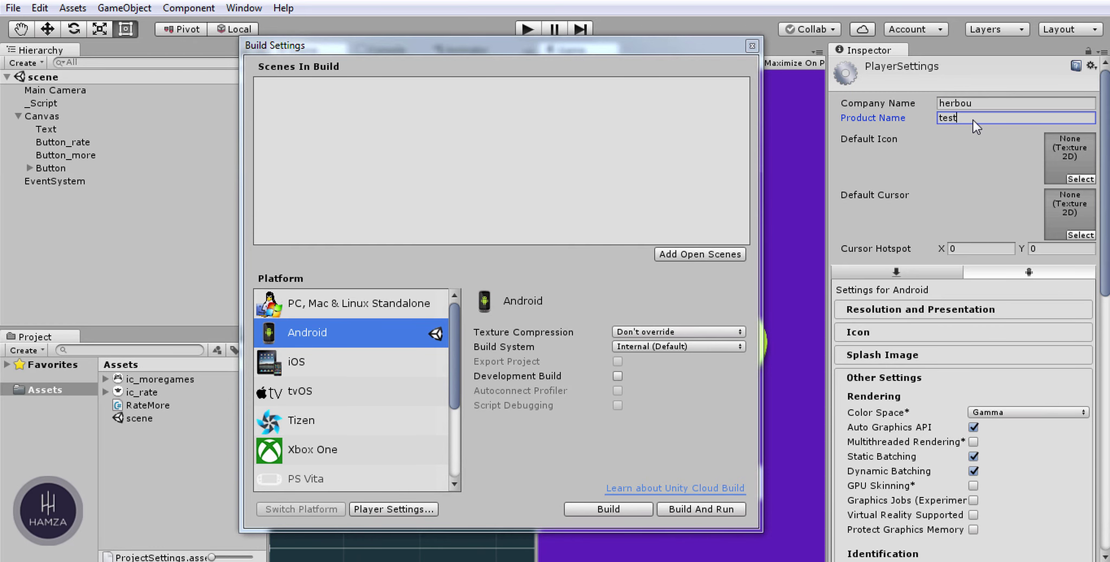
scroll(981, 347, down, 5)
text(herbou.ProductName)
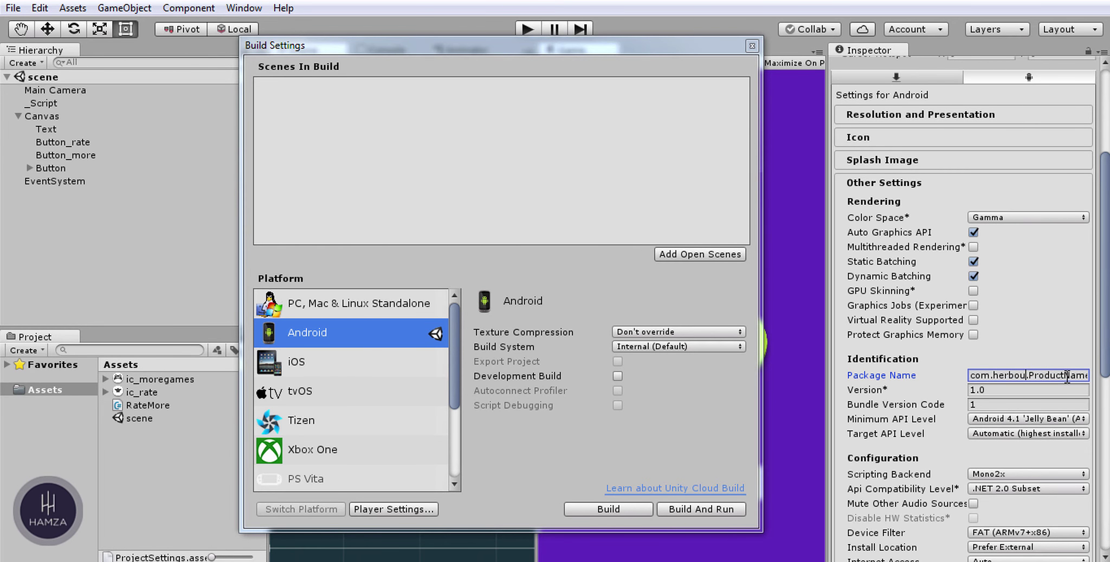
double_click(1065, 375)
text(test)
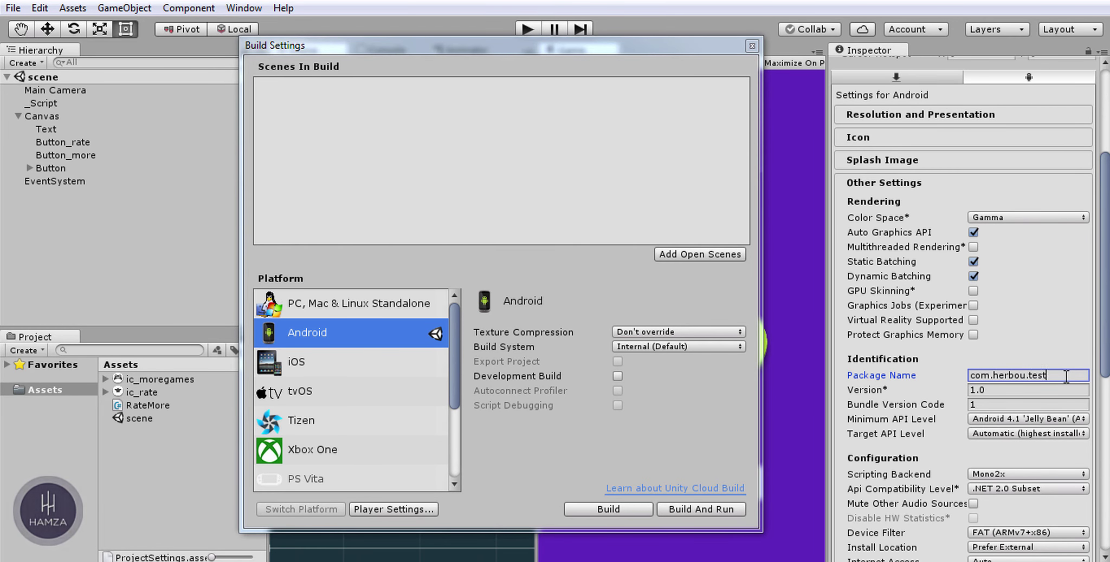
click(1028, 405)
Set bundle version code 2, build for Android, and tap Send feedback in the phone game.
text(2)
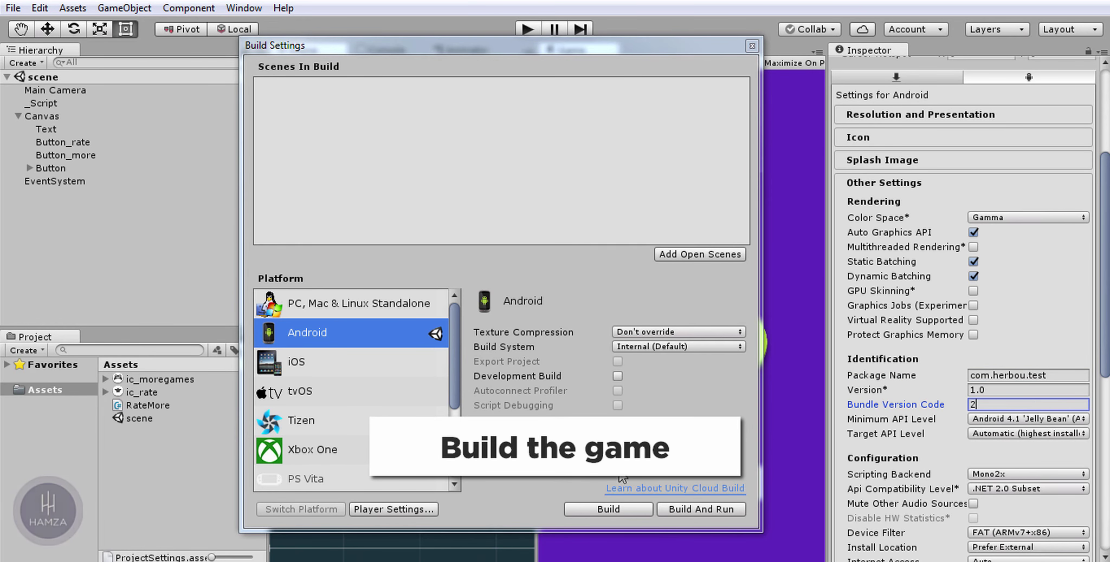
click(612, 510)
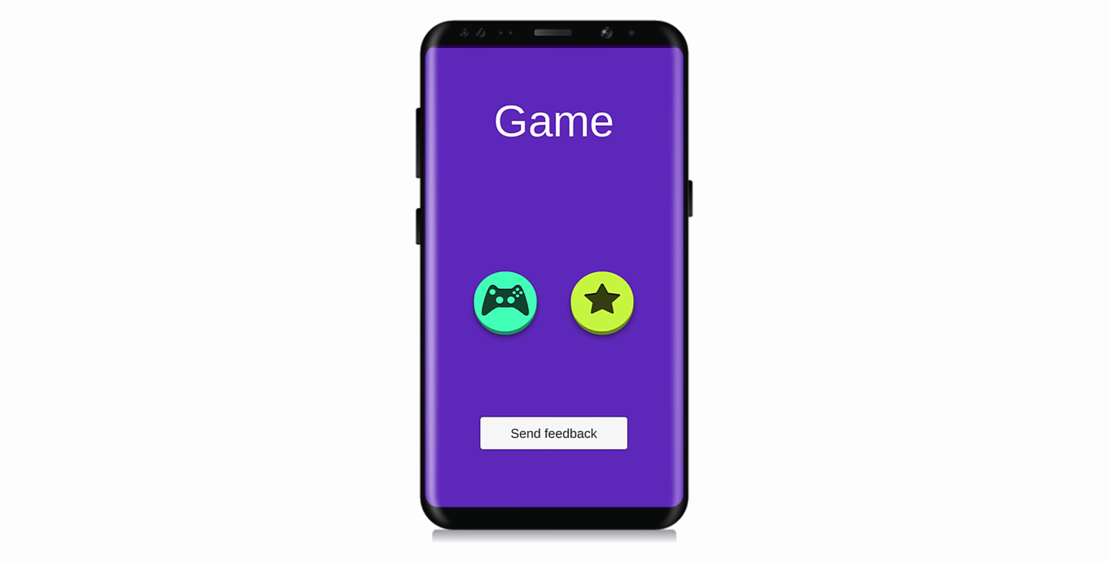
click(548, 433)
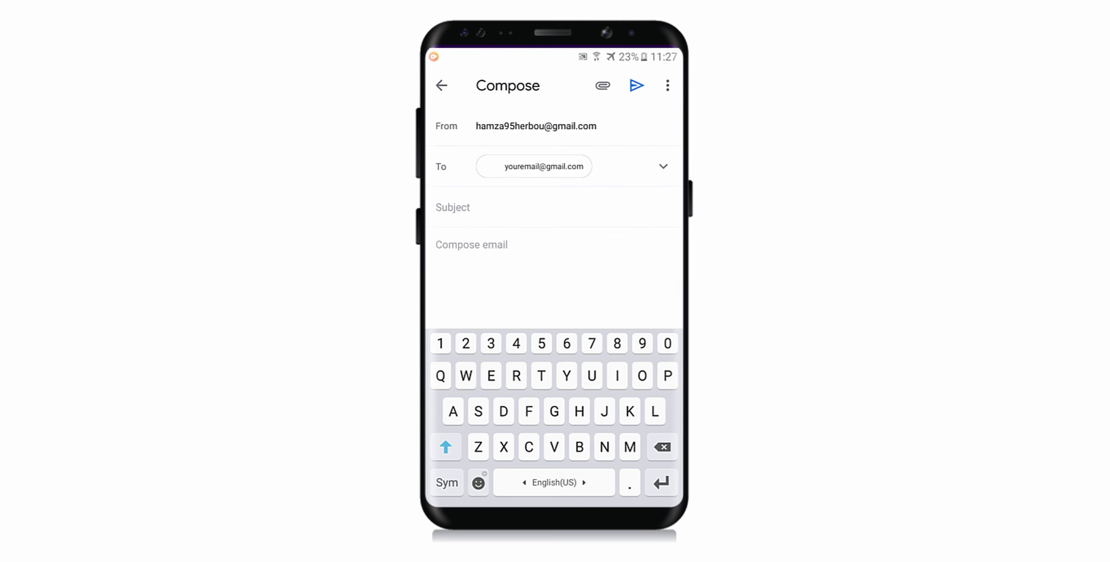
Write 'Thanks for watching😊' in the feedback e-mail body.
text(Thank)
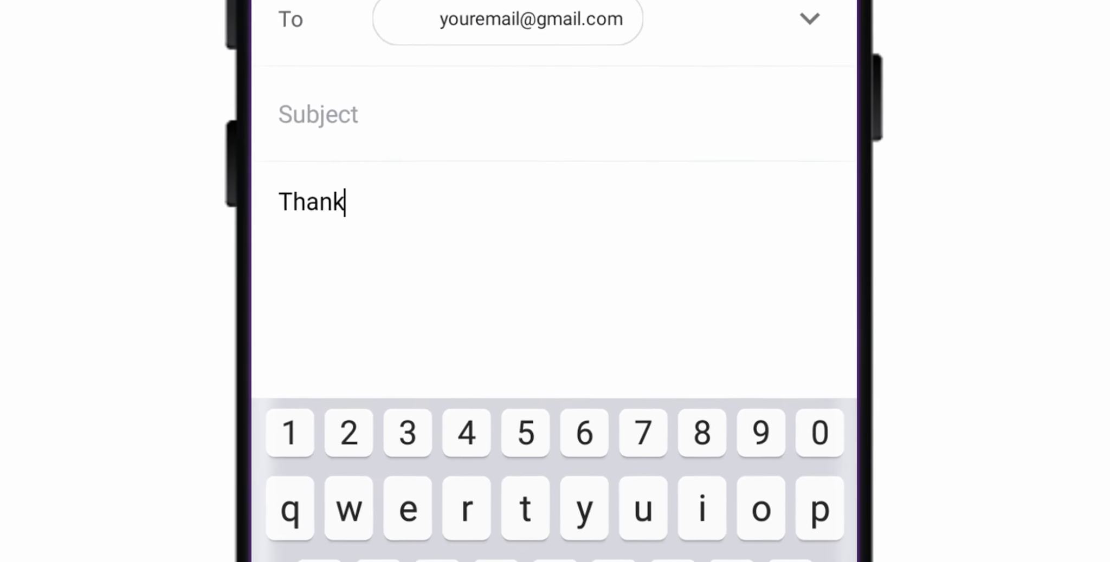
text(s for )
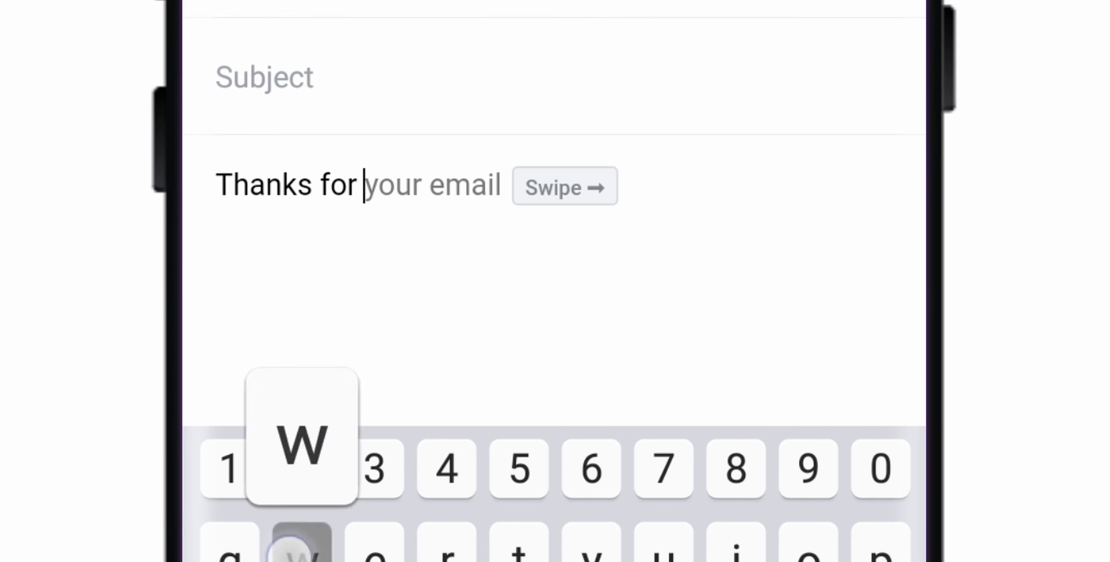
text(watching)
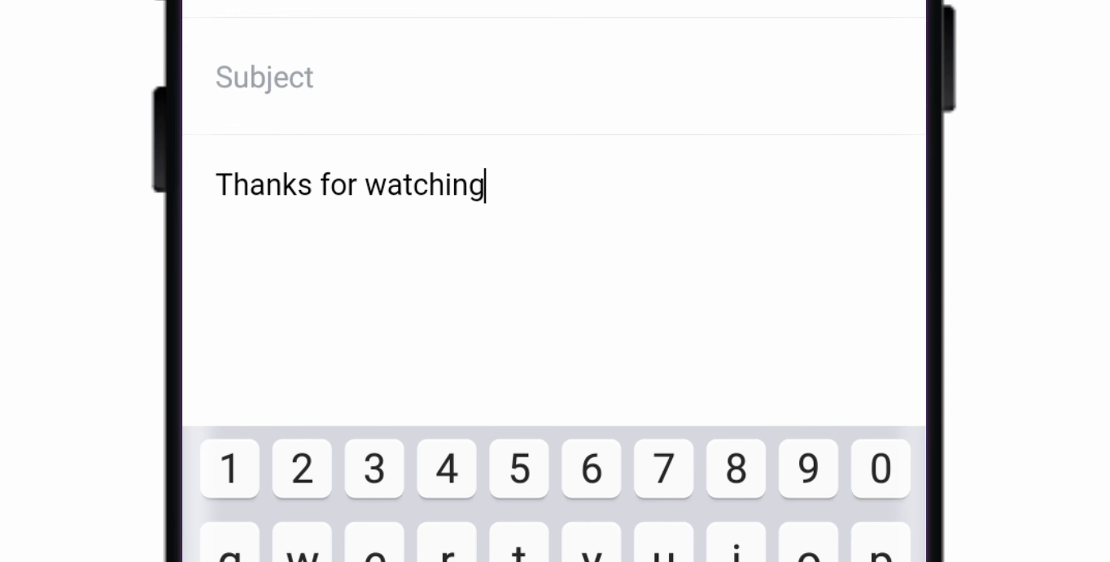
text(😊)
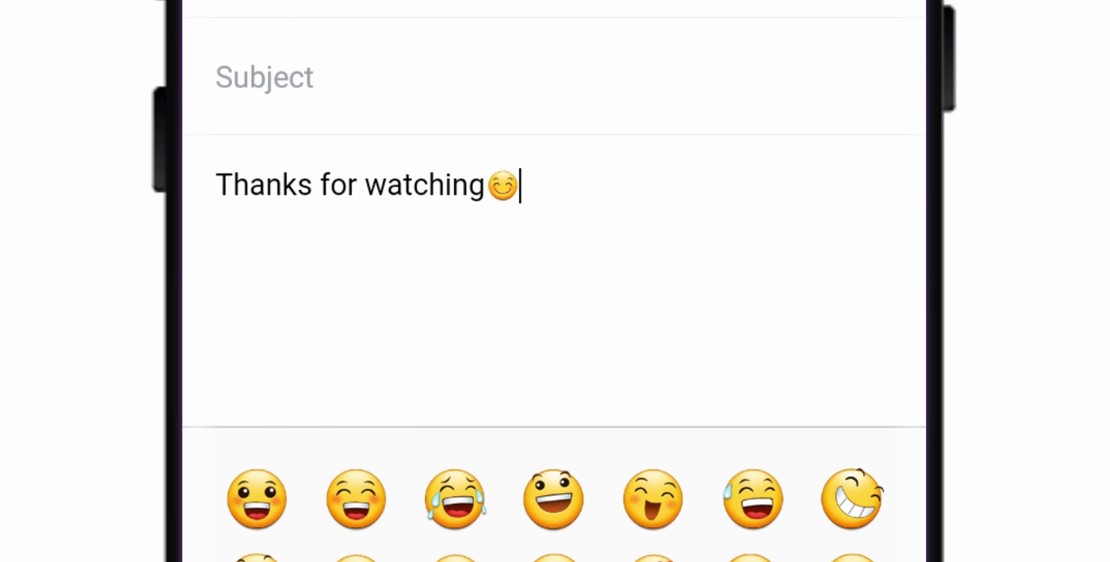